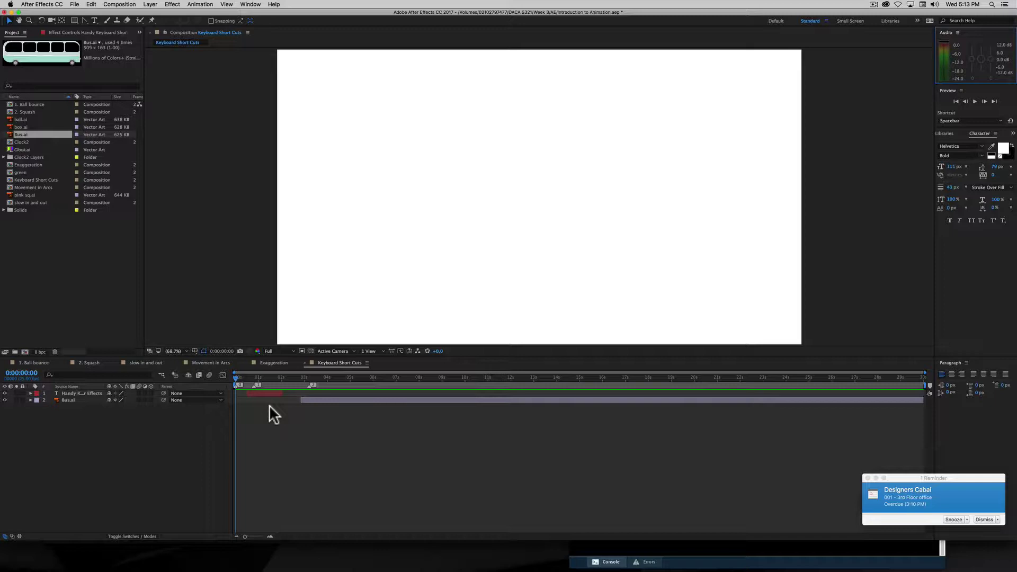
Step: Jump to the title layer's In point, then move toward composition marker 2 at 0:00:03:05
{"action": "key", "text": "i"}
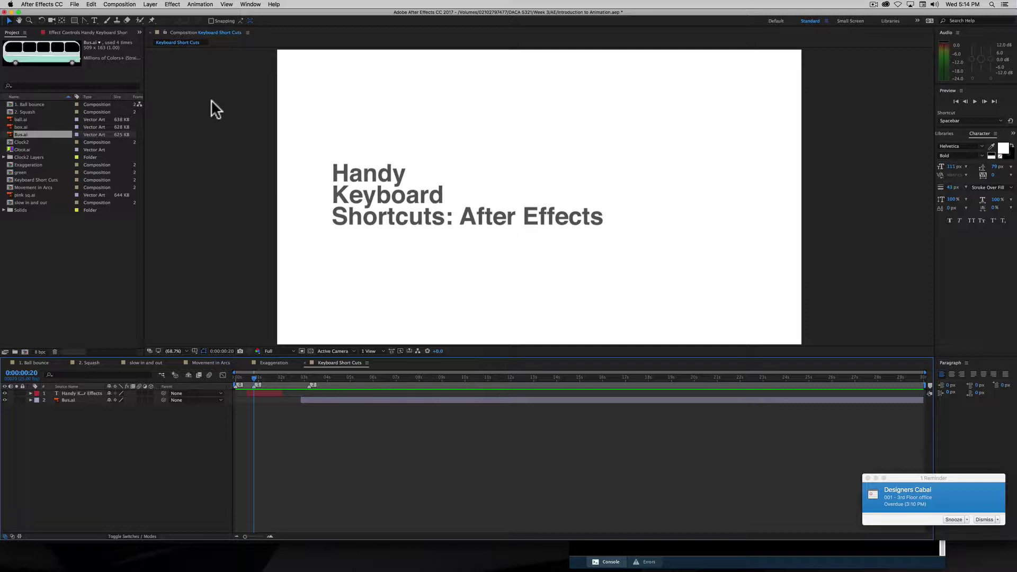
{"action": "left_click_drag", "start_coordinate": [602, 163], "coordinate": [565, 223]}
Step: Jump to composition marker 2 and reveal Opacity for both layers
{"action": "key", "text": "2"}
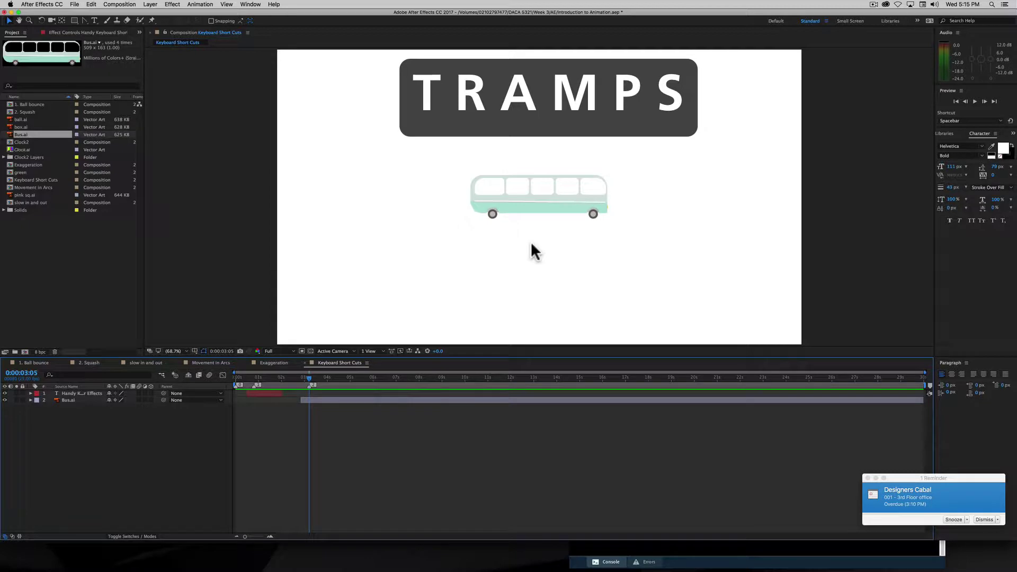
{"action": "key", "text": "t"}
{"action": "left_click", "coordinate": [59, 413]}
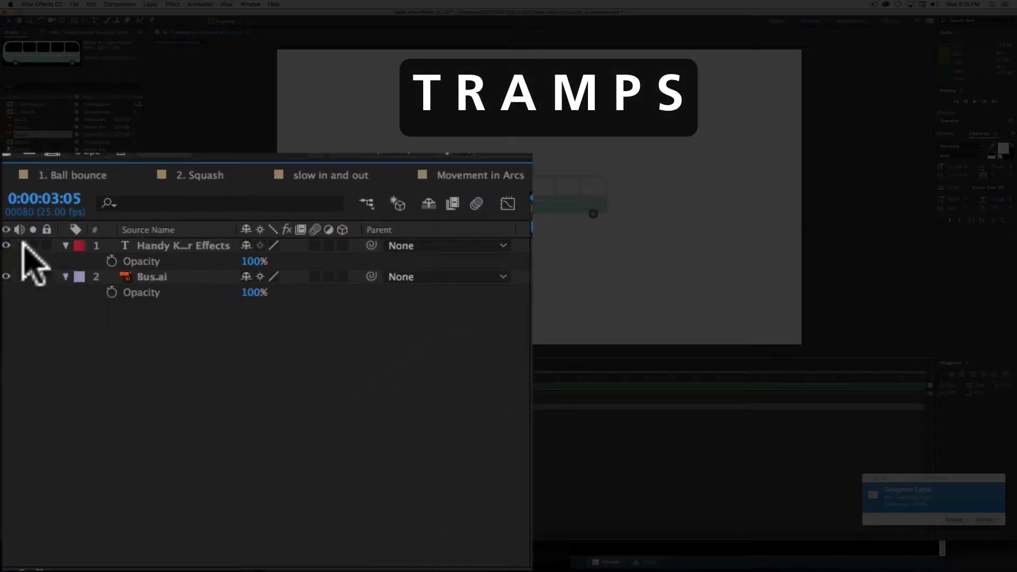
Step: Hide the title layer, mark it shy, and enable Hide Shy Layers
{"action": "left_click", "coordinate": [6, 245]}
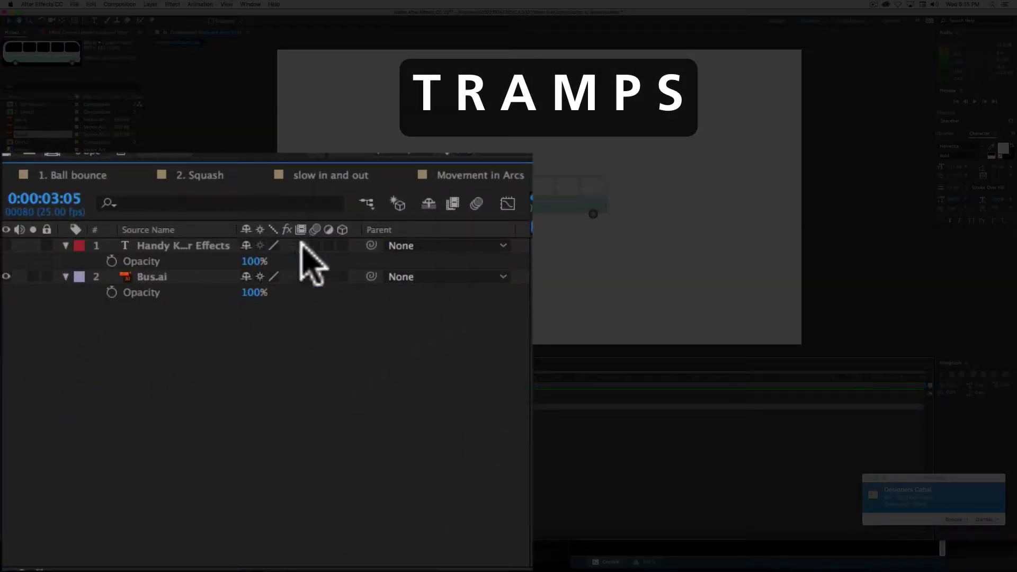
{"action": "left_click", "coordinate": [246, 245]}
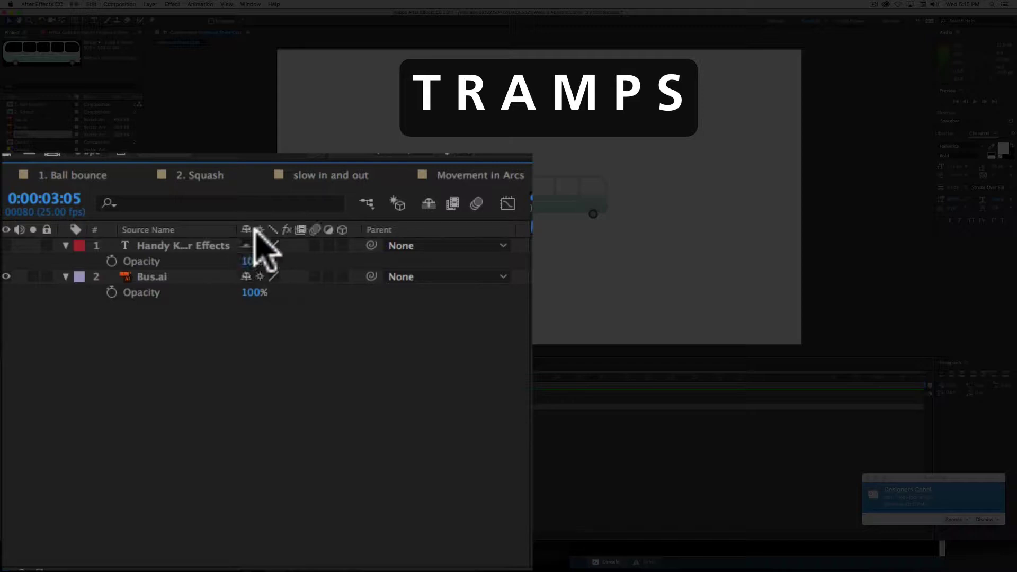
{"action": "left_click", "coordinate": [428, 204]}
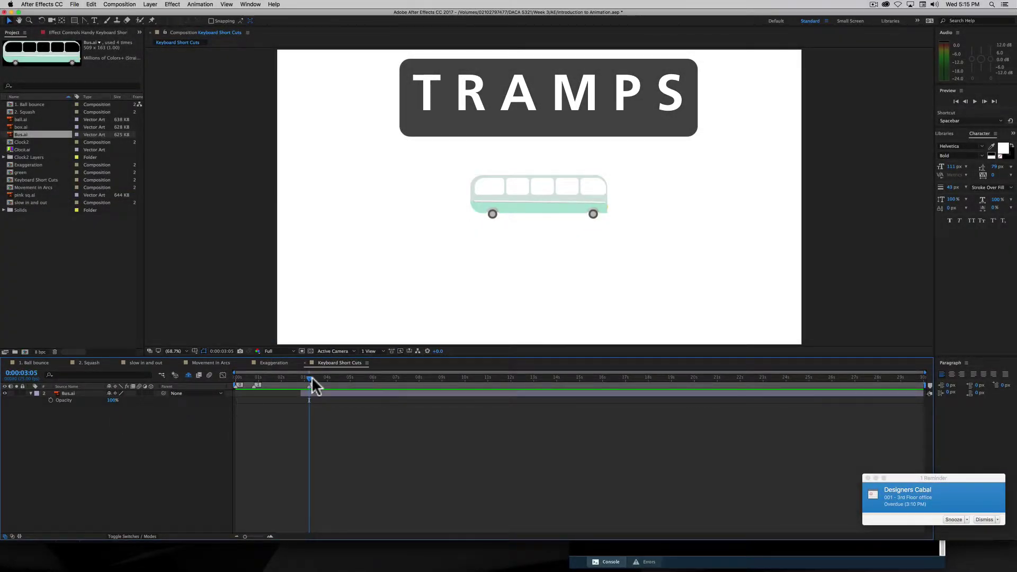
Step: Select Bus.ai and show its Rotation (0x+0.0°), then its Anchor Point (254.5,81.5), then collapse it
{"action": "left_click", "coordinate": [68, 393]}
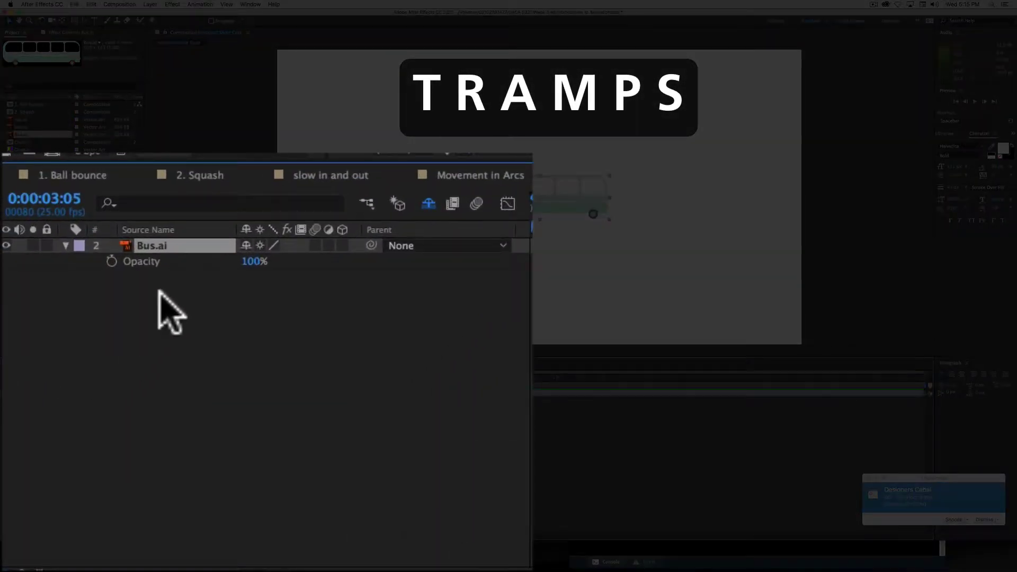
{"action": "key", "text": "r"}
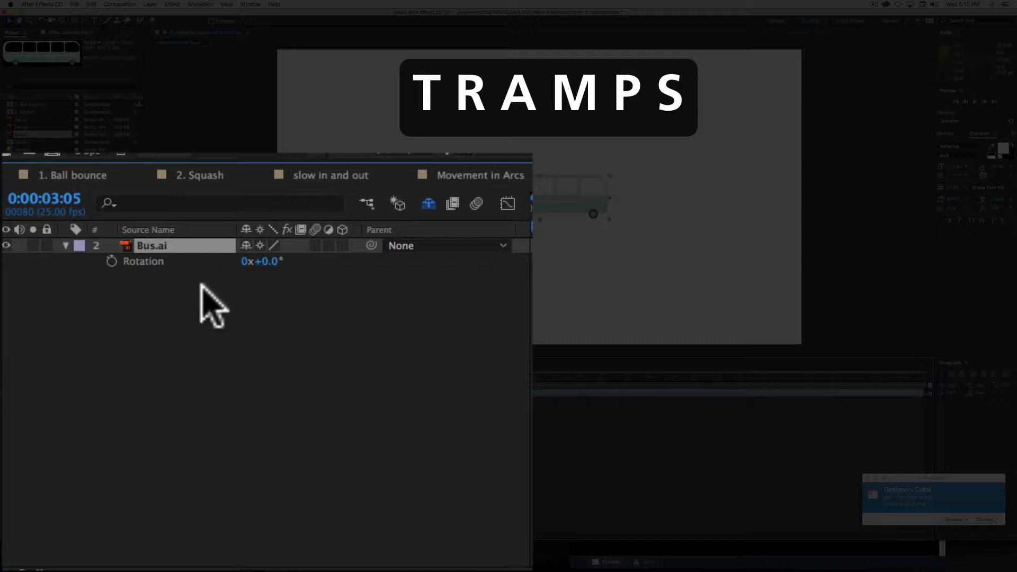
{"action": "key", "text": "a"}
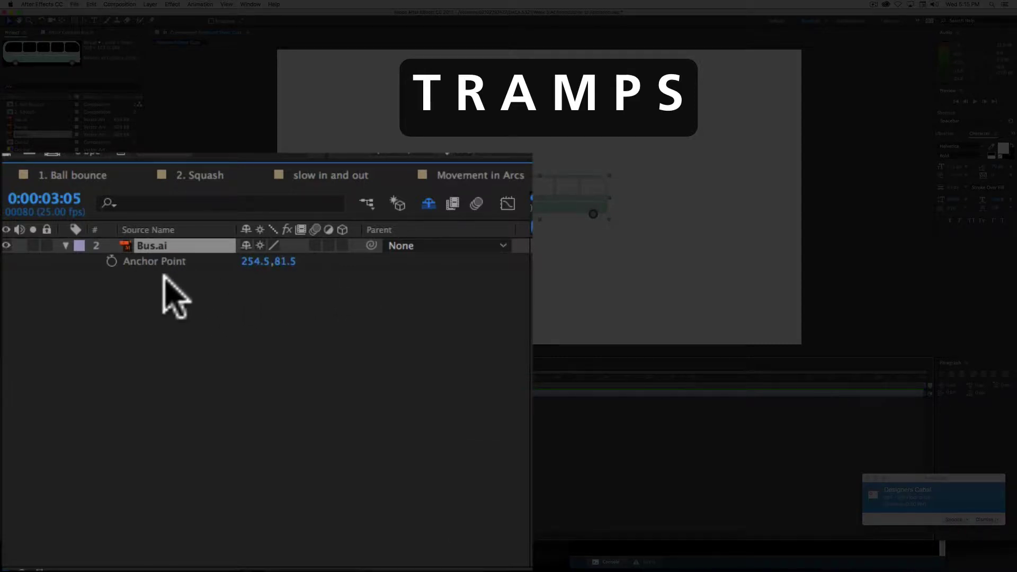
{"action": "key", "text": "m"}
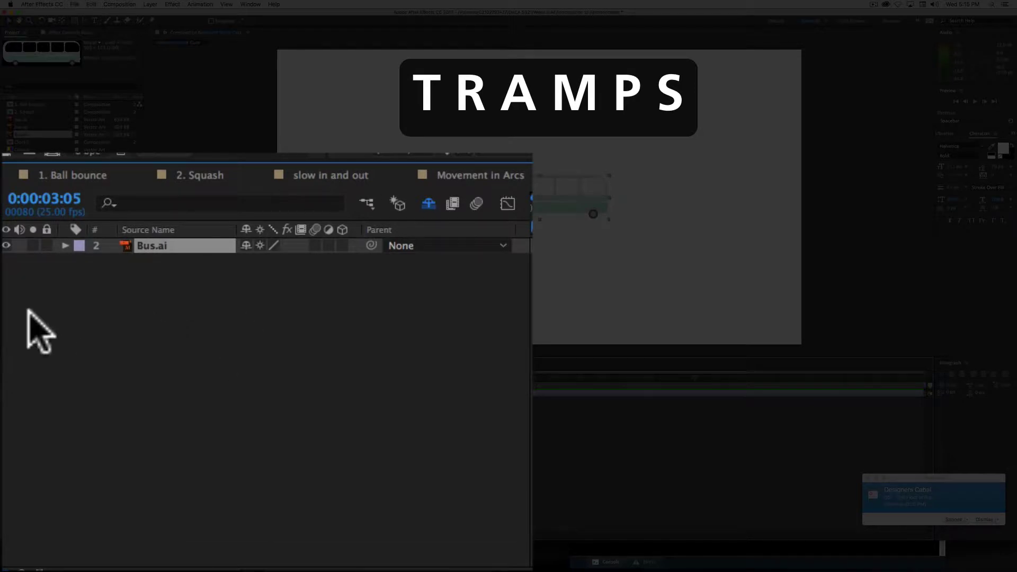
{"action": "key", "text": "m"}
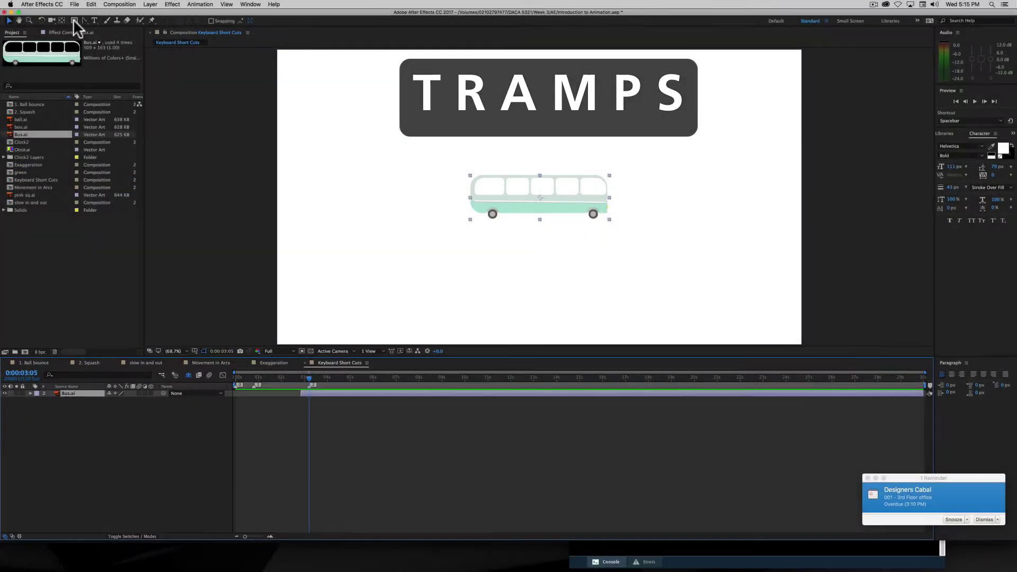
{"action": "left_click", "coordinate": [74, 20]}
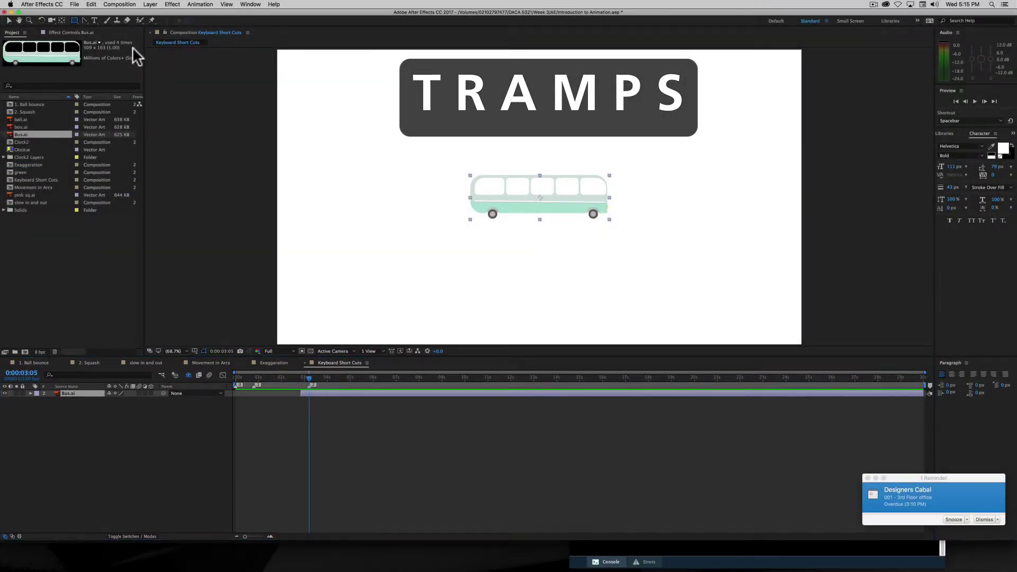
{"action": "left_click_drag", "start_coordinate": [459, 185], "coordinate": [581, 211]}
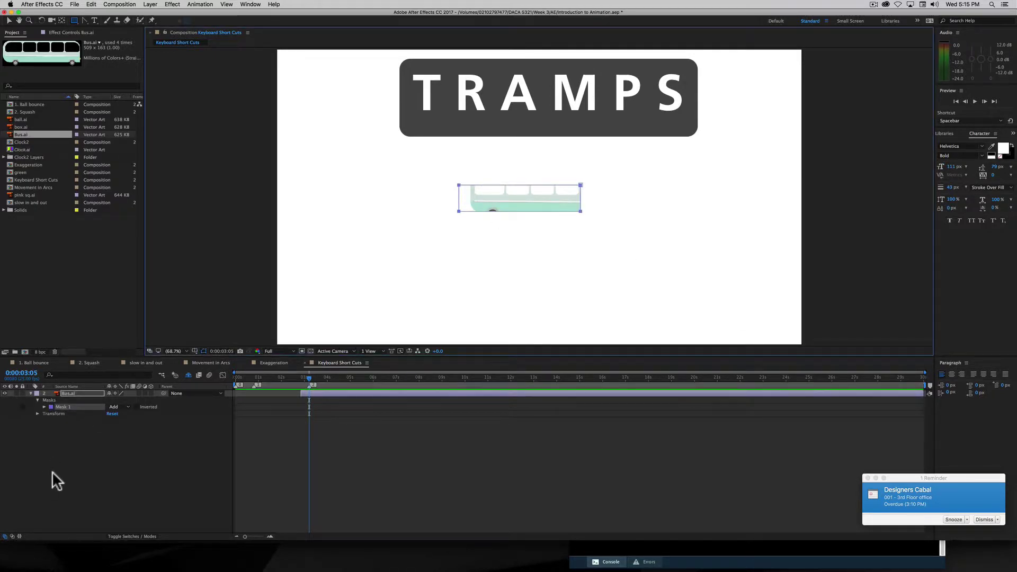
{"action": "key", "text": "m"}
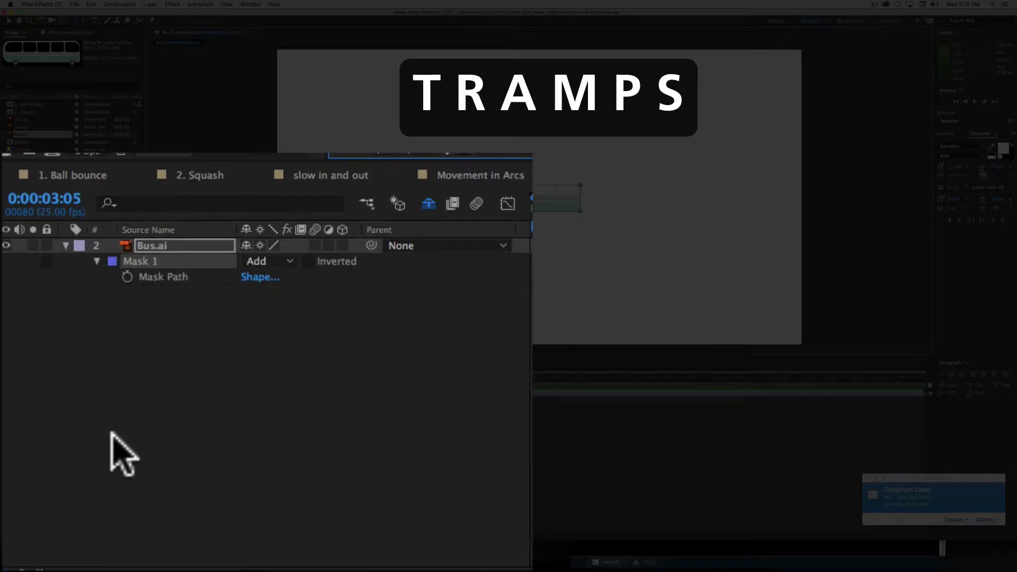
{"action": "key", "text": "m"}
{"action": "key", "text": "m"}
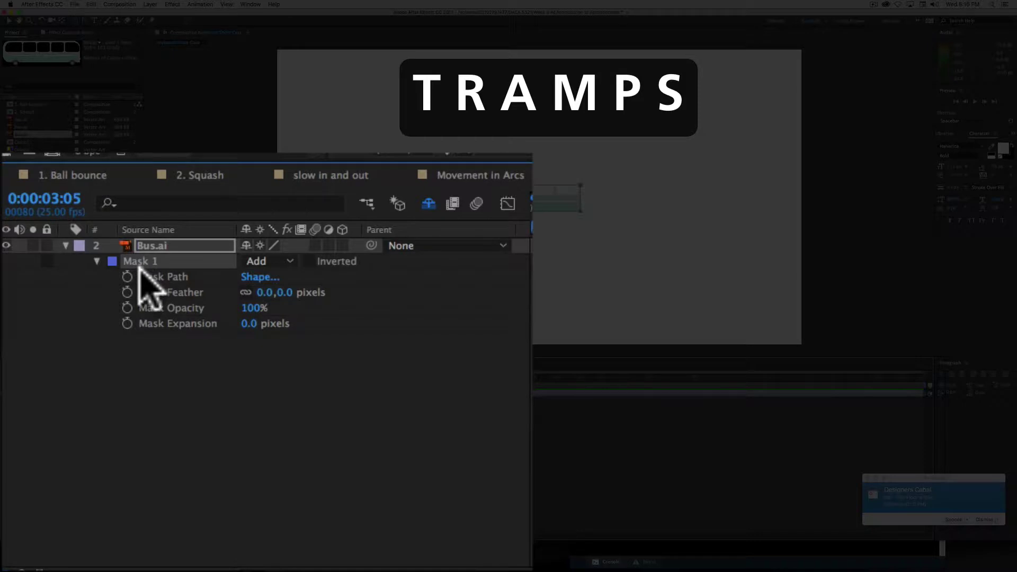
{"action": "key", "text": "BackSpace"}
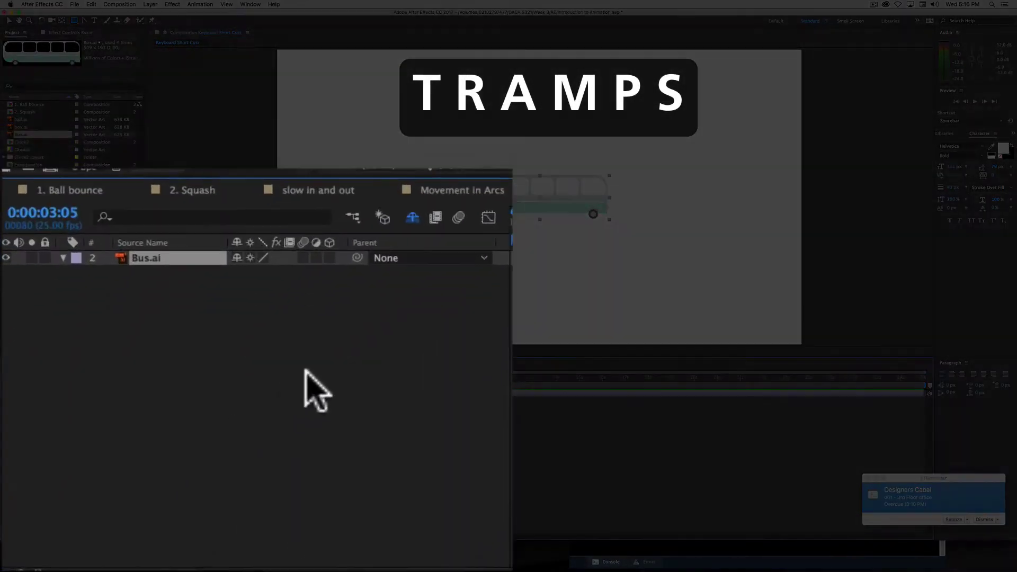
Step: Show Bus.ai's Position (960.0,540.0), then switch to showing only its Scale (100.0,100.0%)
{"action": "key", "text": "p"}
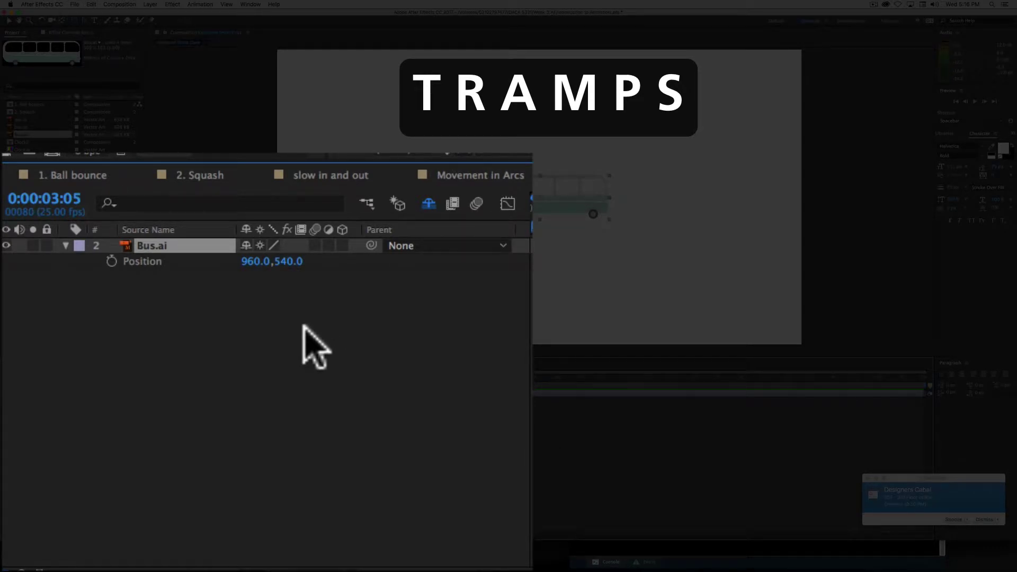
{"action": "key", "text": "s"}
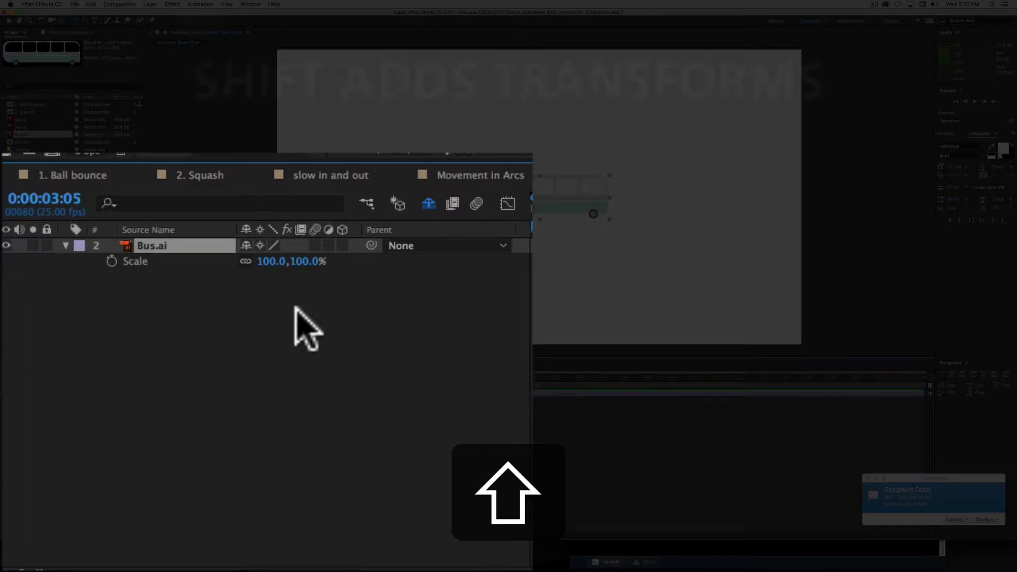
Step: Add Opacity, Rotation, Anchor Point and Position to Bus.ai's listed properties with Shift shortcuts
{"action": "key", "text": "shift+t"}
{"action": "key", "text": "shift+r"}
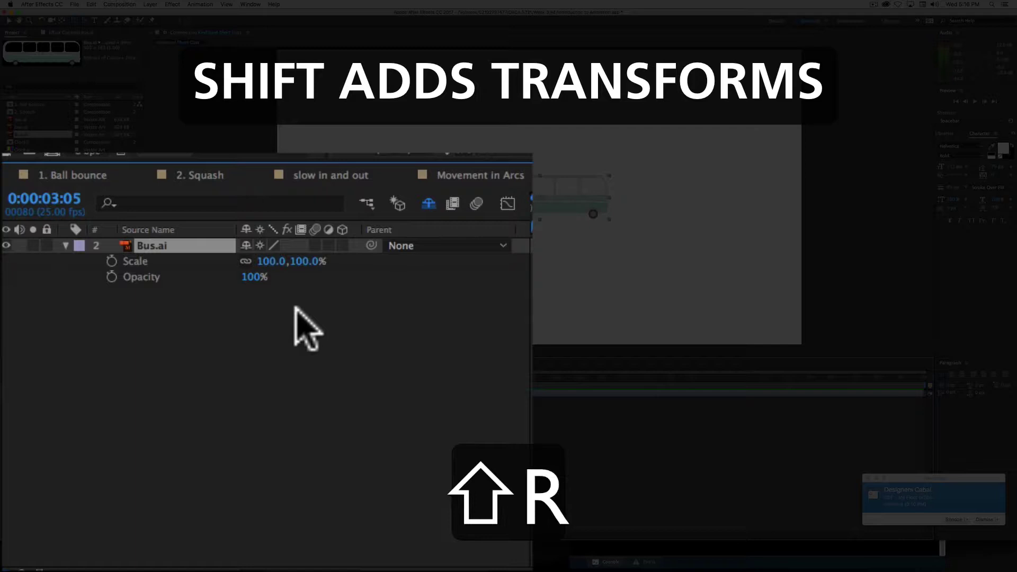
{"action": "key", "text": "shift+a"}
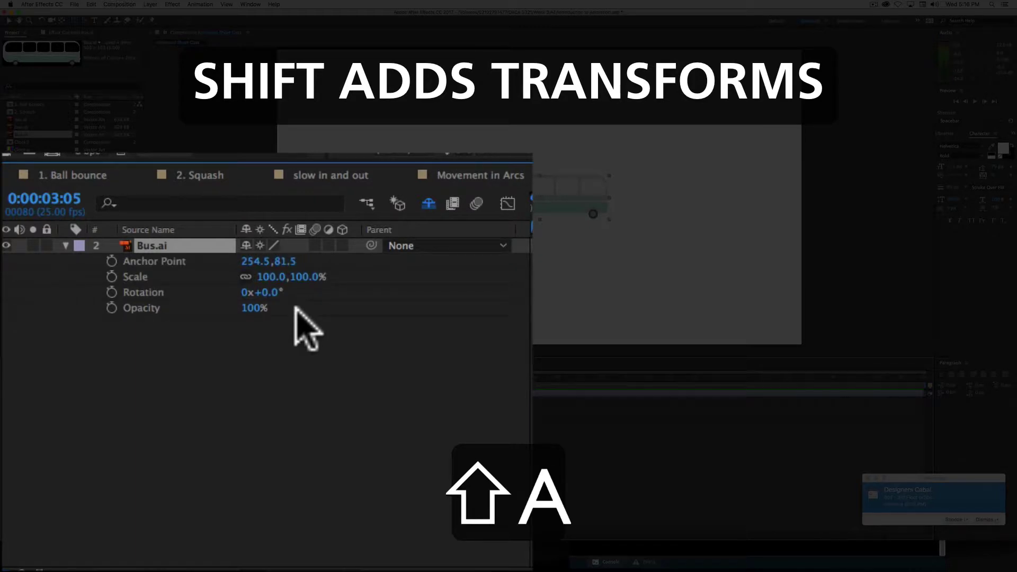
{"action": "key", "text": "shift+m"}
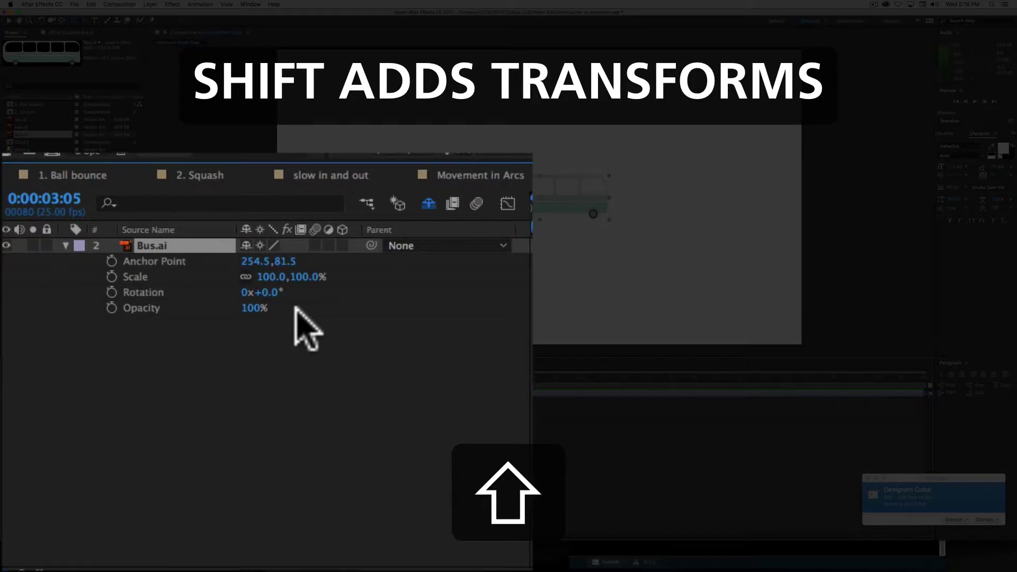
{"action": "key", "text": "shift+p"}
{"action": "key", "text": "shift"}
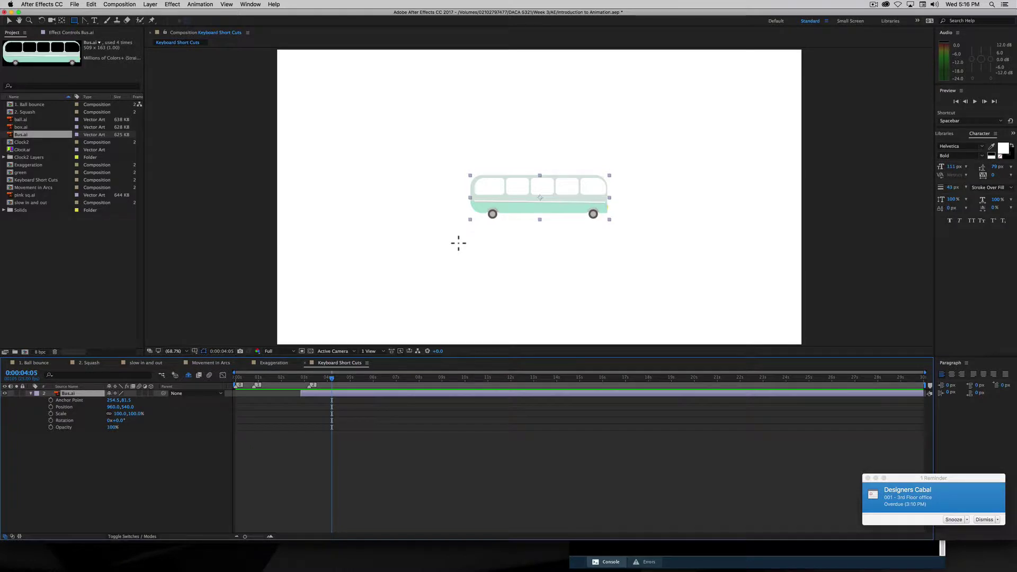
Step: Move the bus left to x 461 and set a Position keyframe there
{"action": "key", "text": "p"}
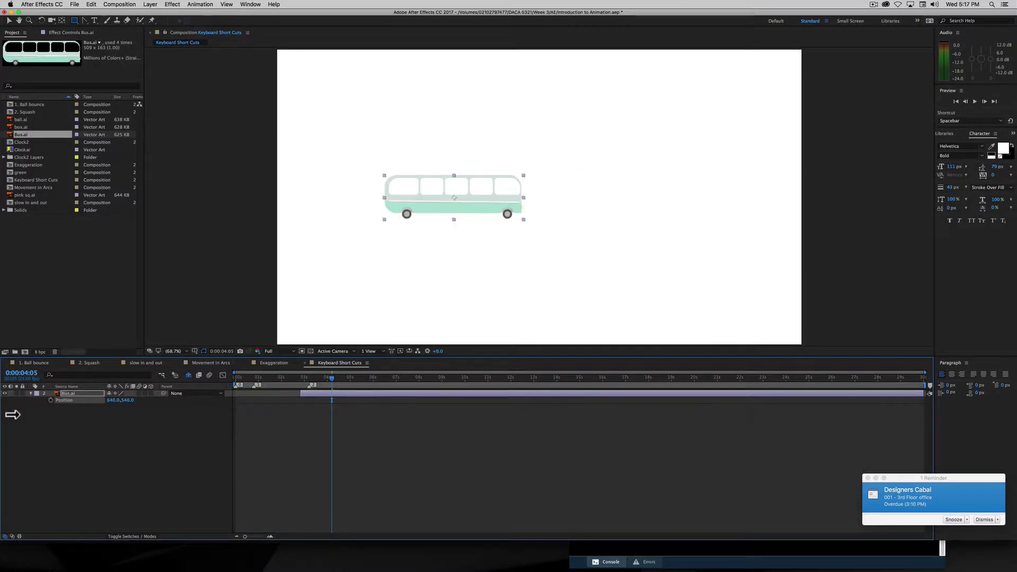
{"action": "left_click_drag", "start_coordinate": [114, 401], "coordinate": [62, 408]}
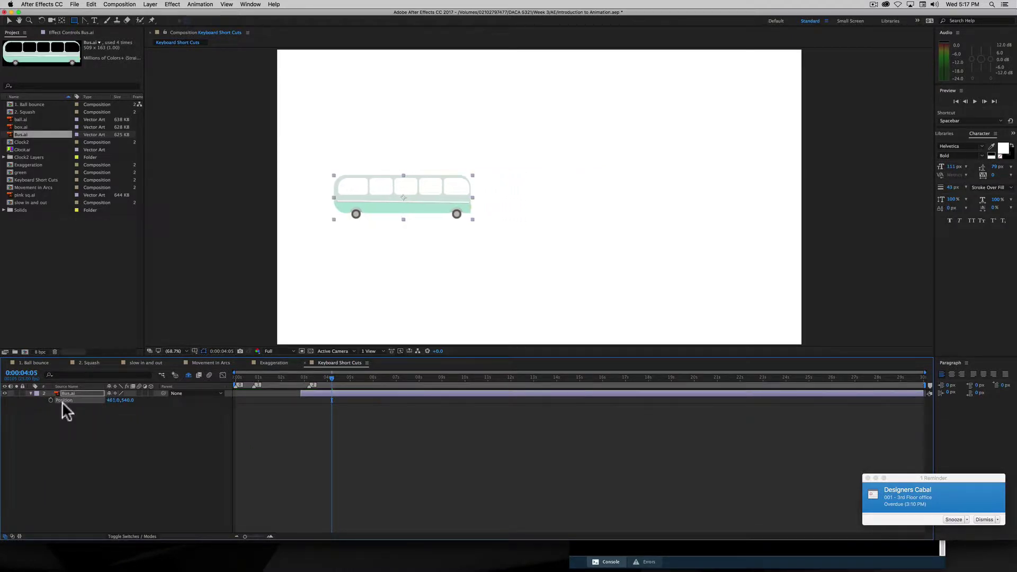
{"action": "left_click_drag", "start_coordinate": [333, 376], "coordinate": [298, 379]}
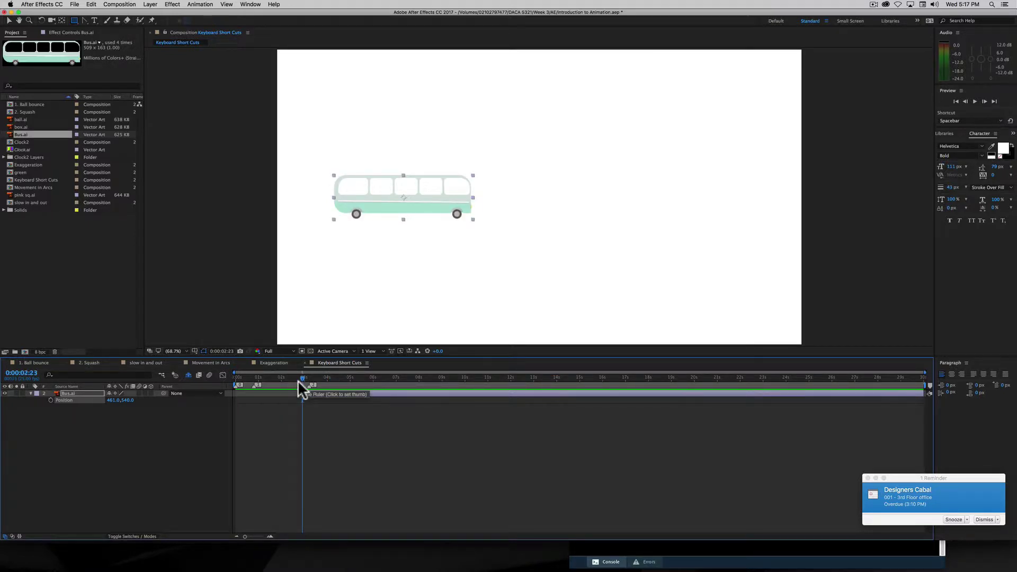
{"action": "key", "text": "alt"}
{"action": "key", "text": "alt+p"}
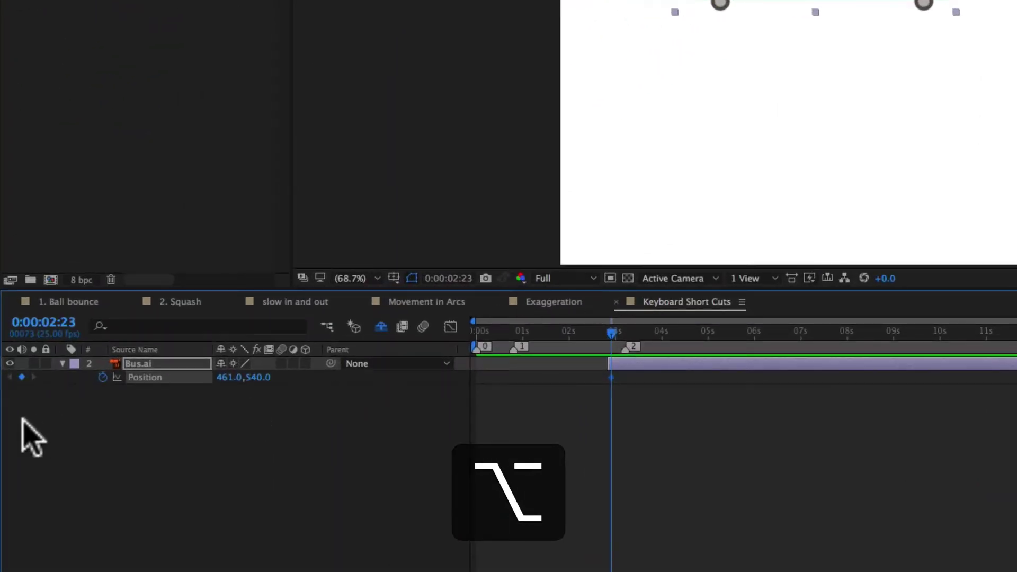
Step: At 0:00:06:15, slide the bus level to the right side (1596.5,540.0) for a second keyframe
{"action": "left_click", "coordinate": [782, 331]}
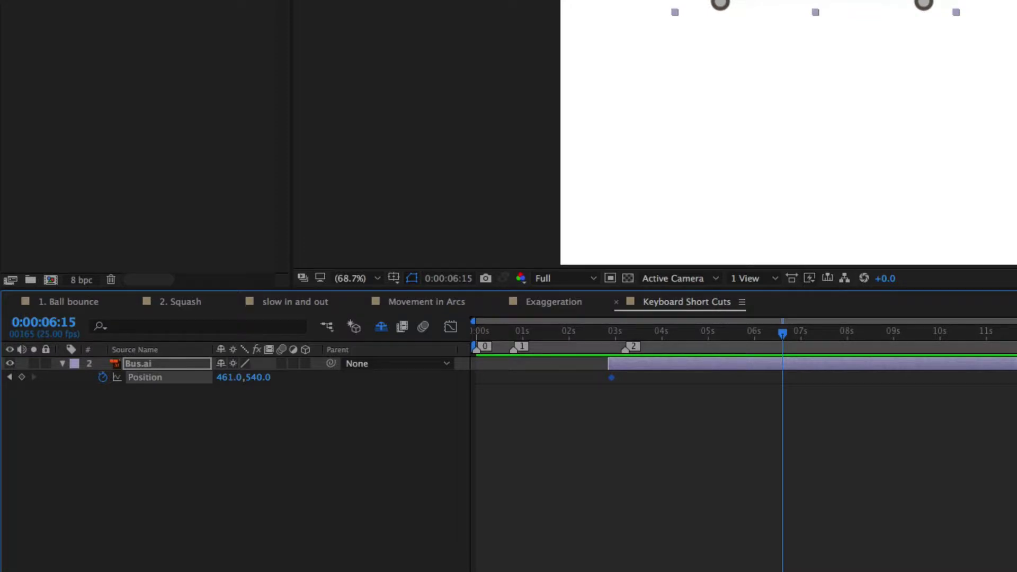
{"action": "key", "text": "v"}
{"action": "left_click_drag", "start_coordinate": [401, 197], "coordinate": [437, 196]}
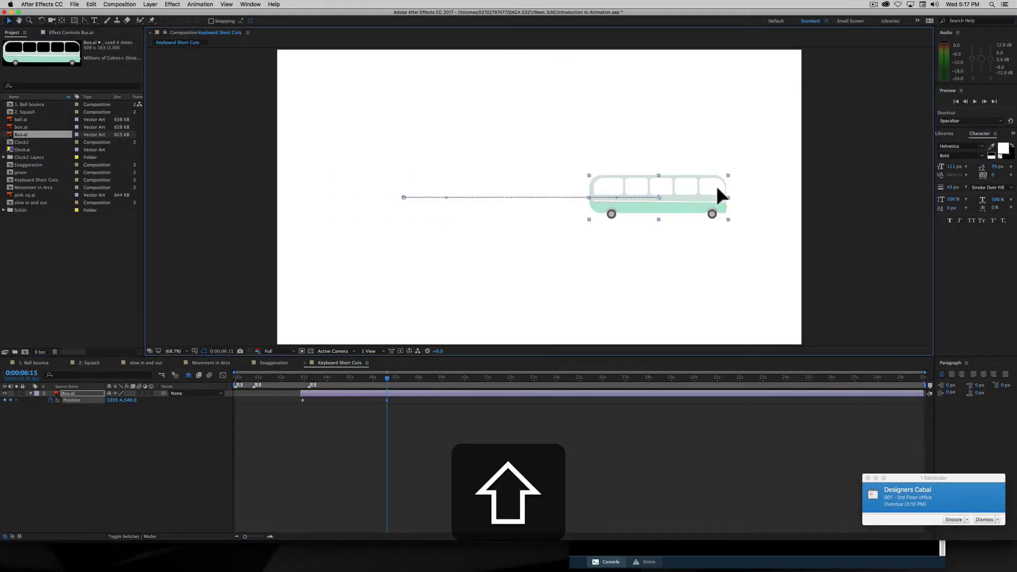
{"action": "left_click_drag", "start_coordinate": [718, 189], "coordinate": [683, 194]}
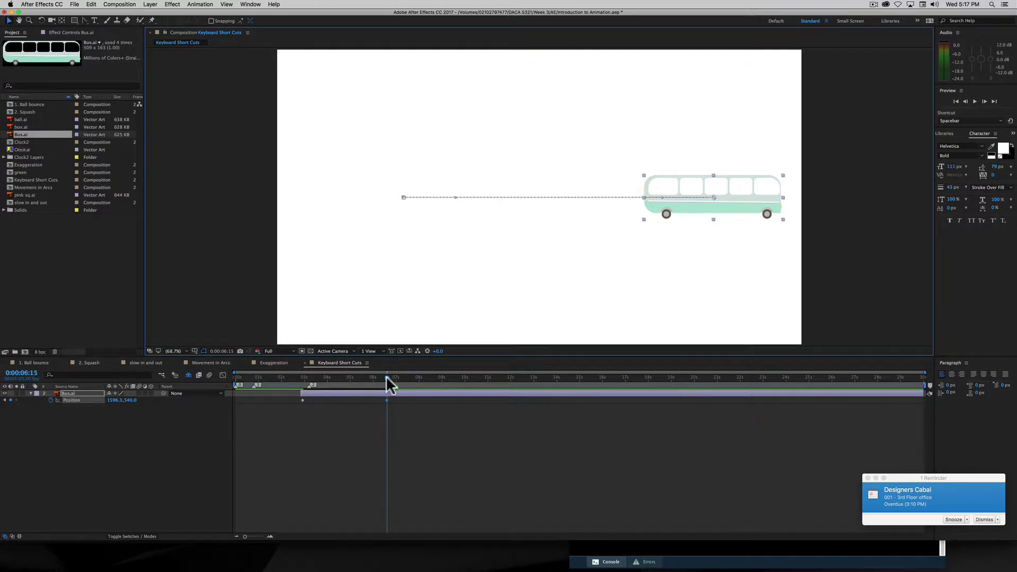
{"action": "left_click_drag", "start_coordinate": [386, 377], "coordinate": [345, 391]}
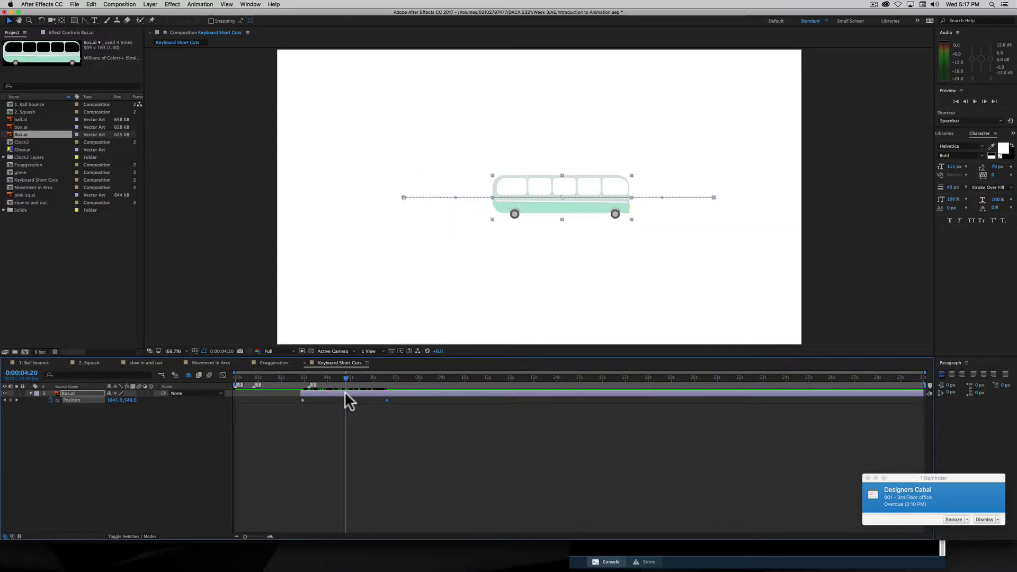
Step: Add Position keyframes at 8:22, 10:24 and 12:24, sliding the bus left, right, then left
{"action": "left_click_drag", "start_coordinate": [303, 399], "coordinate": [439, 372]}
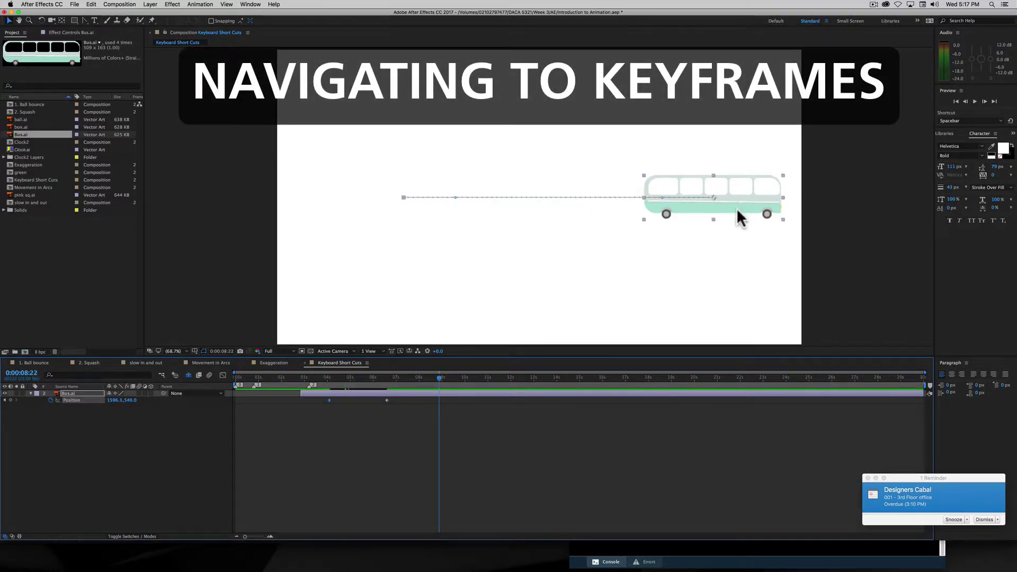
{"action": "left_click_drag", "start_coordinate": [738, 211], "coordinate": [425, 224]}
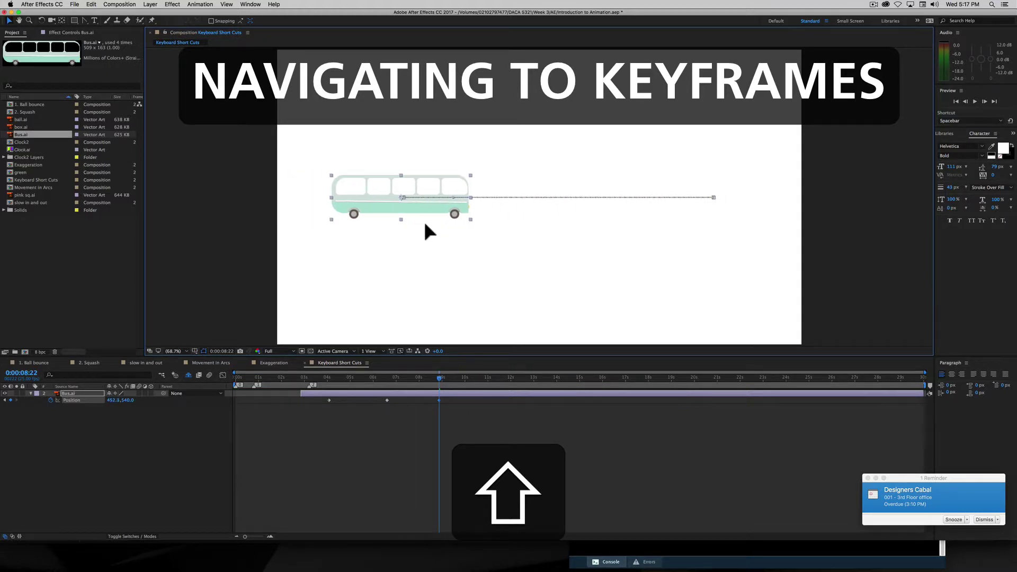
{"action": "left_click_drag", "start_coordinate": [439, 377], "coordinate": [487, 377]}
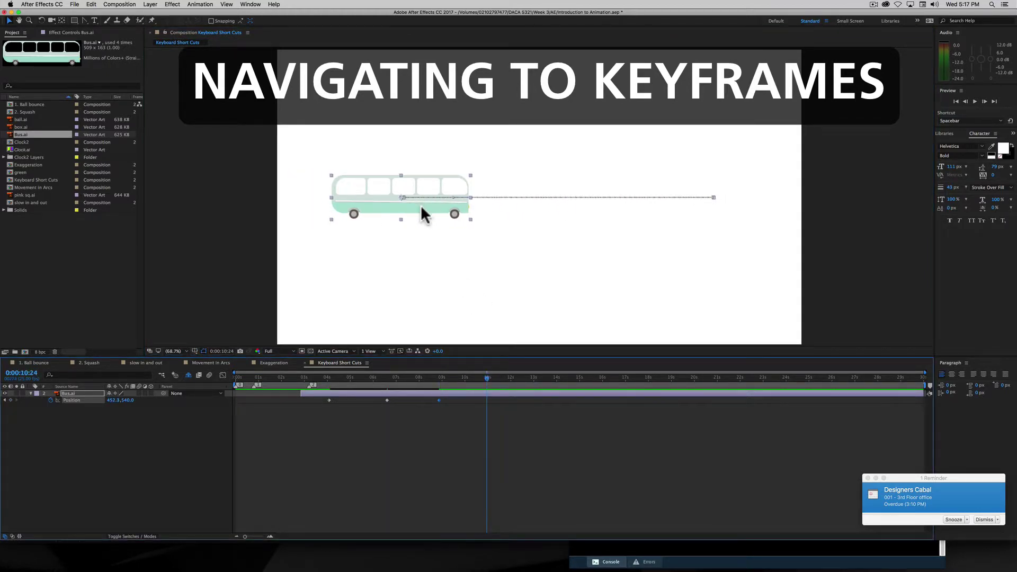
{"action": "key", "text": "shift"}
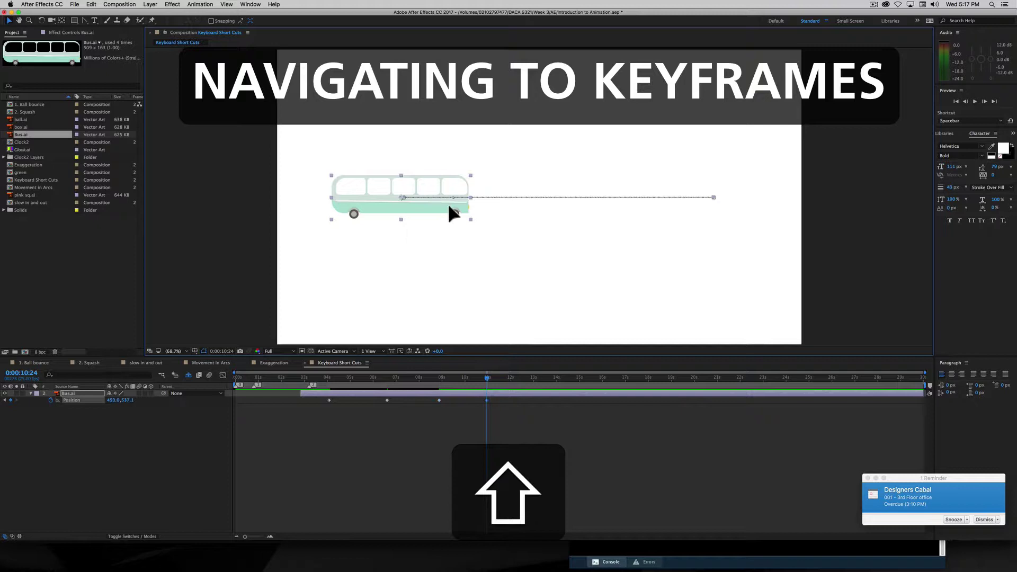
{"action": "left_click_drag", "start_coordinate": [449, 206], "coordinate": [689, 204]}
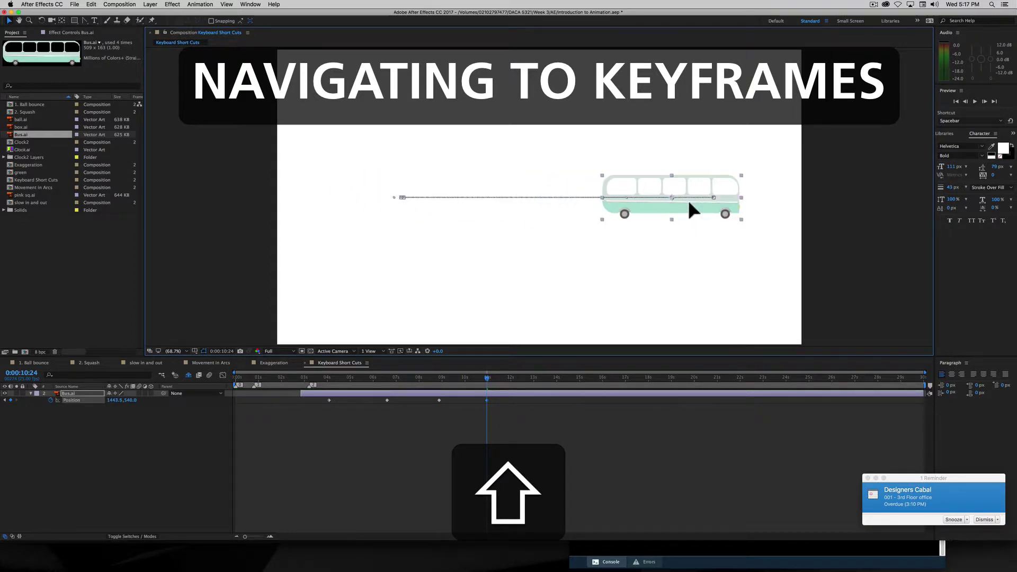
{"action": "left_click_drag", "start_coordinate": [488, 377], "coordinate": [534, 375]}
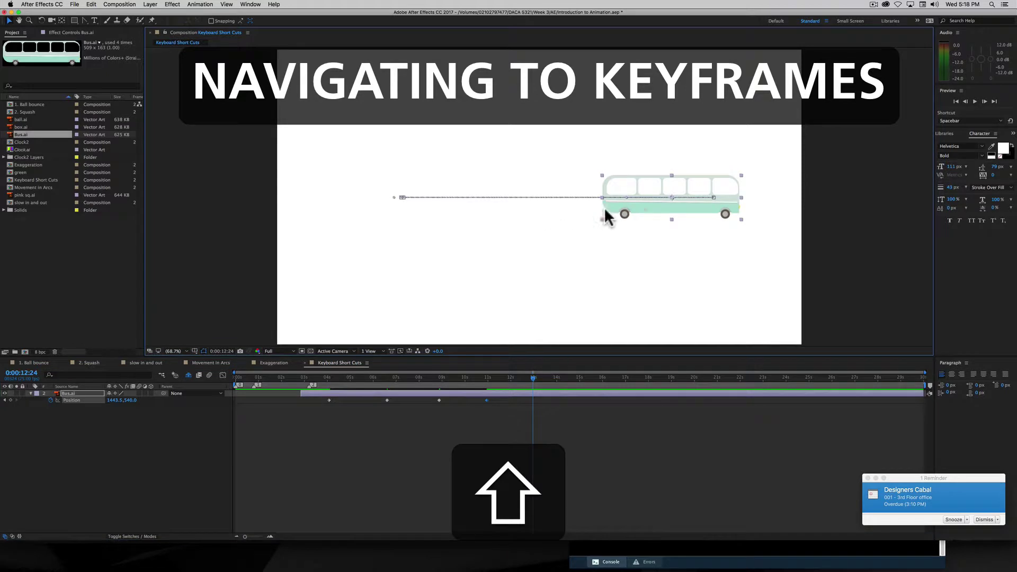
{"action": "left_click_drag", "start_coordinate": [652, 205], "coordinate": [418, 211]}
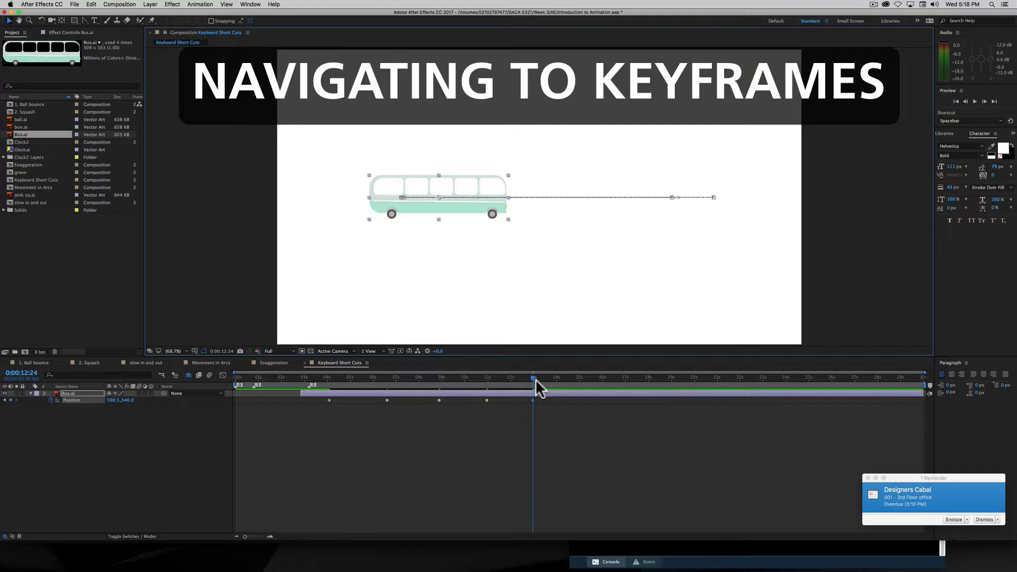
{"action": "left_click_drag", "start_coordinate": [532, 376], "coordinate": [444, 412]}
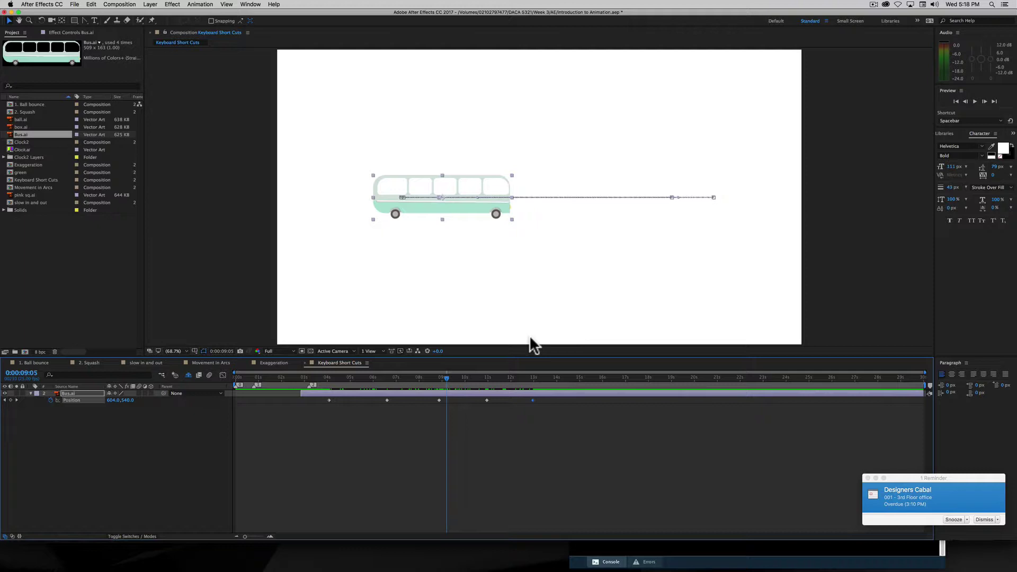
Step: Step backward and forward through the bus's Position keyframes with J and K
{"action": "key", "text": "j"}
{"action": "key", "text": "j"}
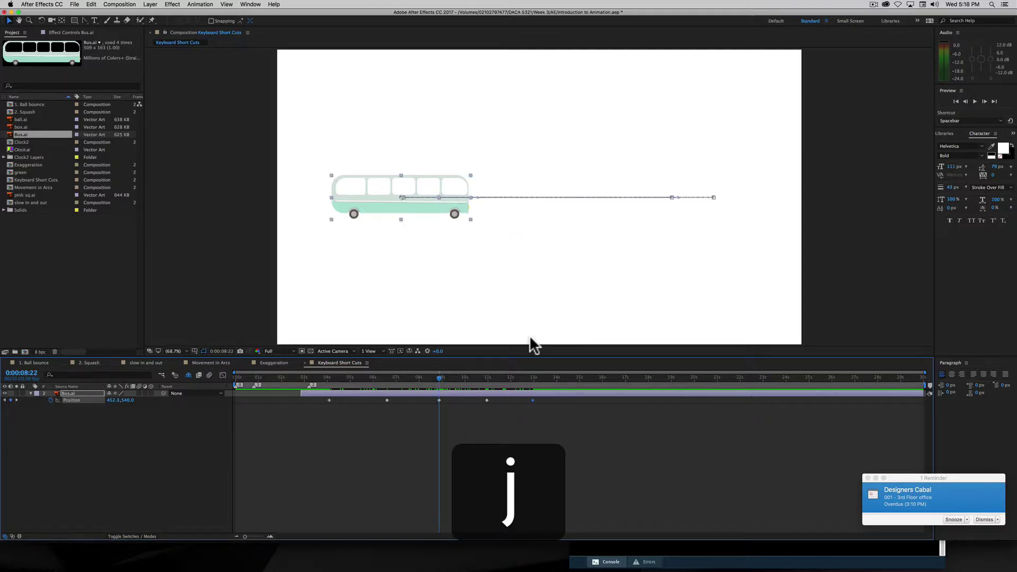
{"action": "key", "text": "j"}
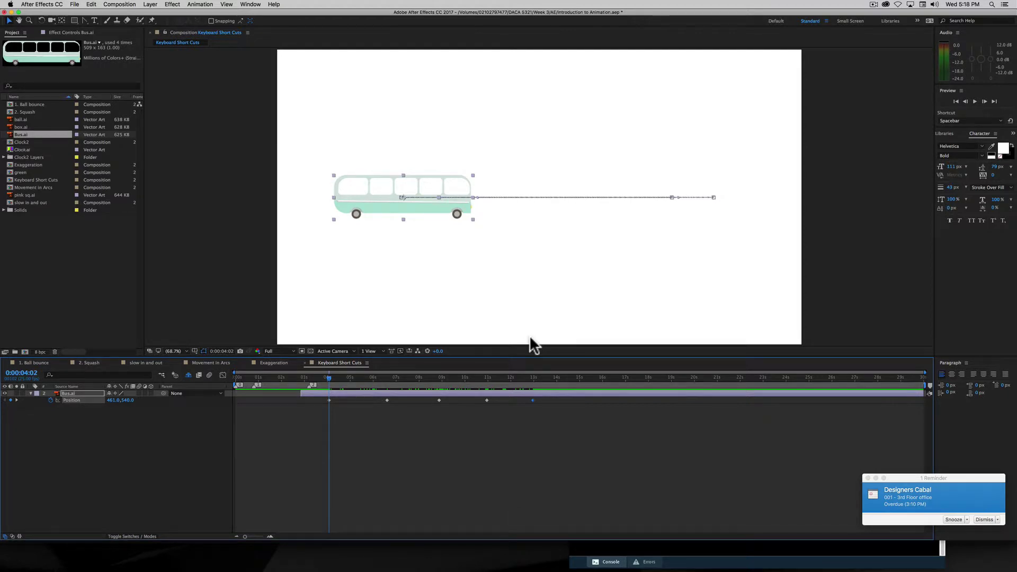
{"action": "key", "text": "j"}
{"action": "key", "text": "k"}
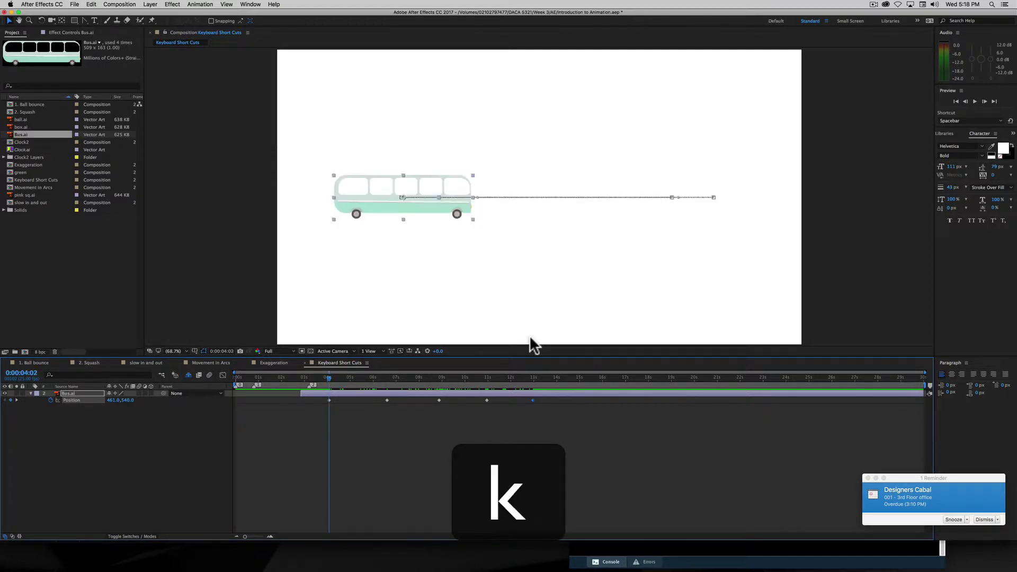
{"action": "key", "text": "k"}
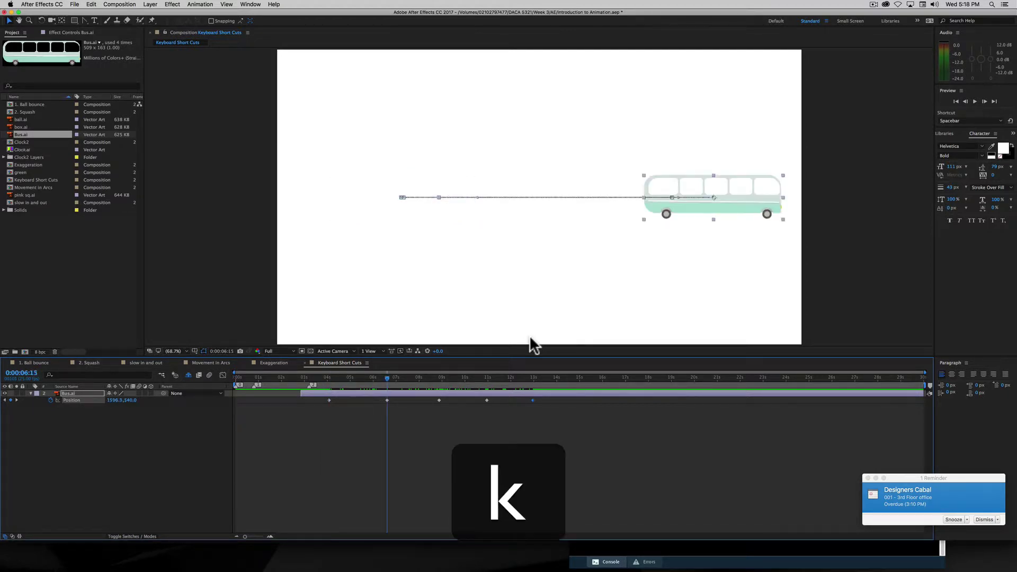
{"action": "key", "text": "k"}
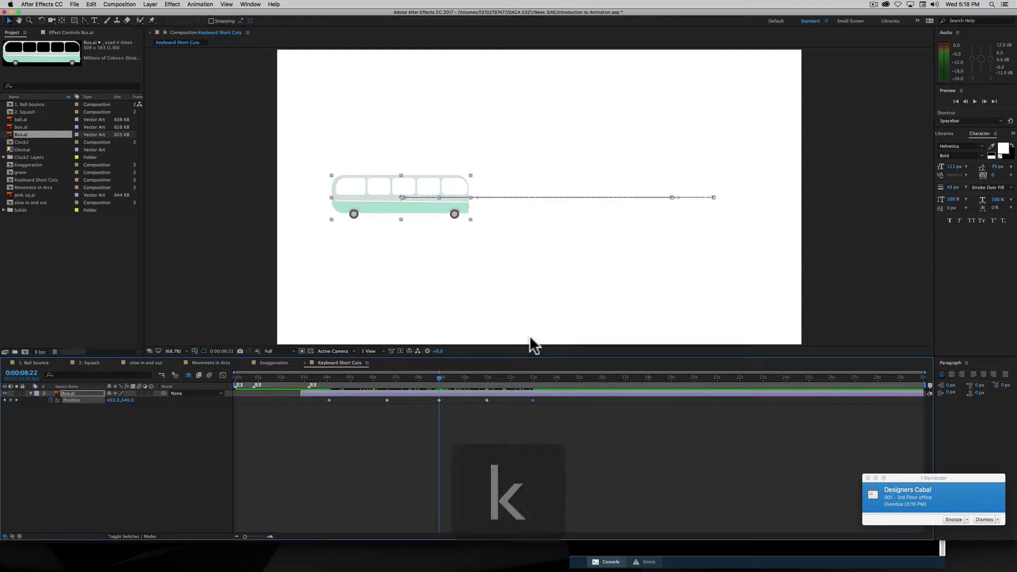
{"action": "key", "text": "k"}
{"action": "key", "text": "k"}
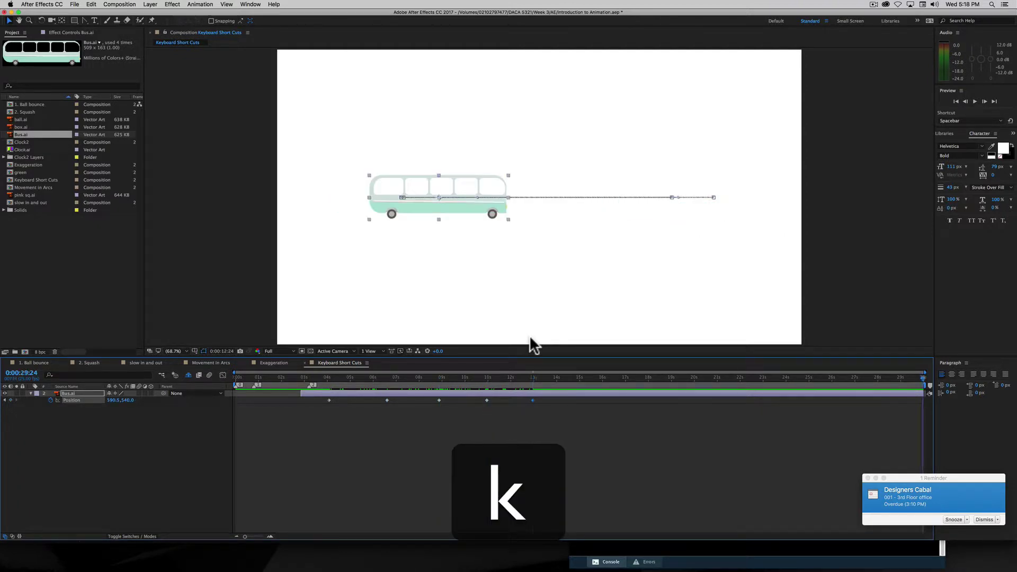
{"action": "key", "text": "j"}
{"action": "key", "text": "j"}
{"action": "key", "text": "j"}
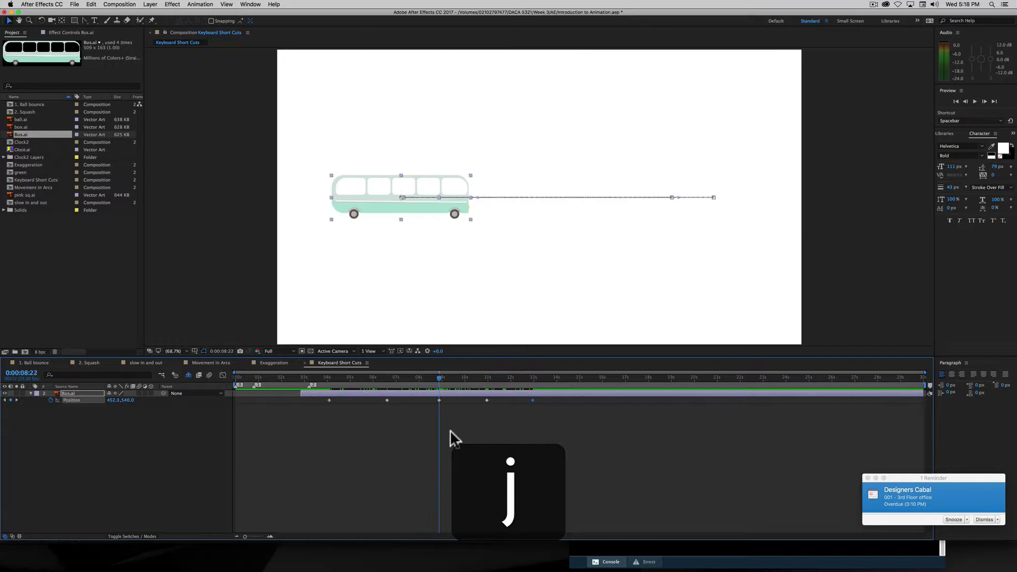
Step: Use the Position keyframe navigator arrows to step between keyframes, ending at 0:00:06:15
{"action": "left_click", "coordinate": [6, 400]}
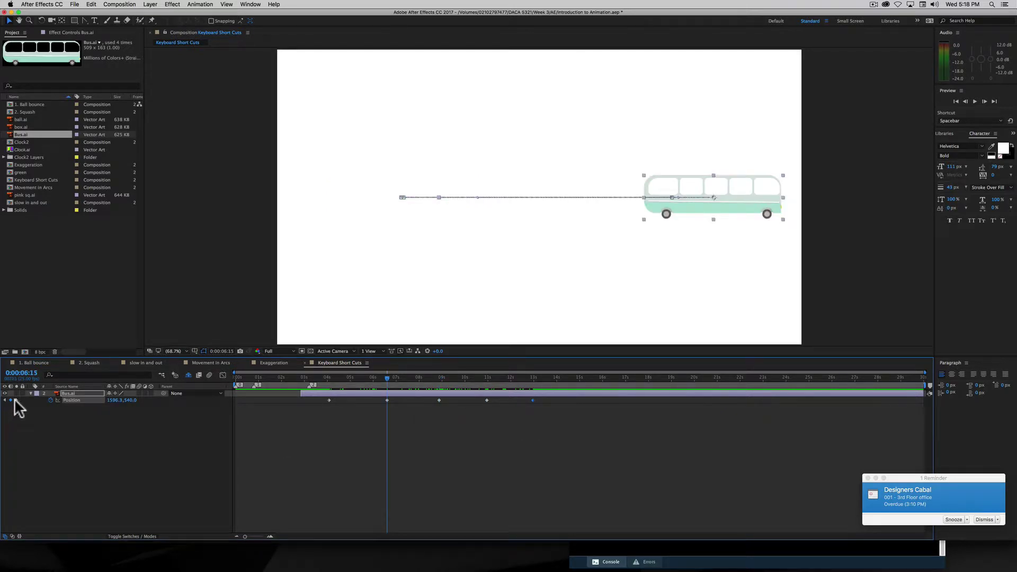
{"action": "left_click", "coordinate": [16, 401]}
{"action": "left_click", "coordinate": [7, 400]}
{"action": "left_click", "coordinate": [6, 400]}
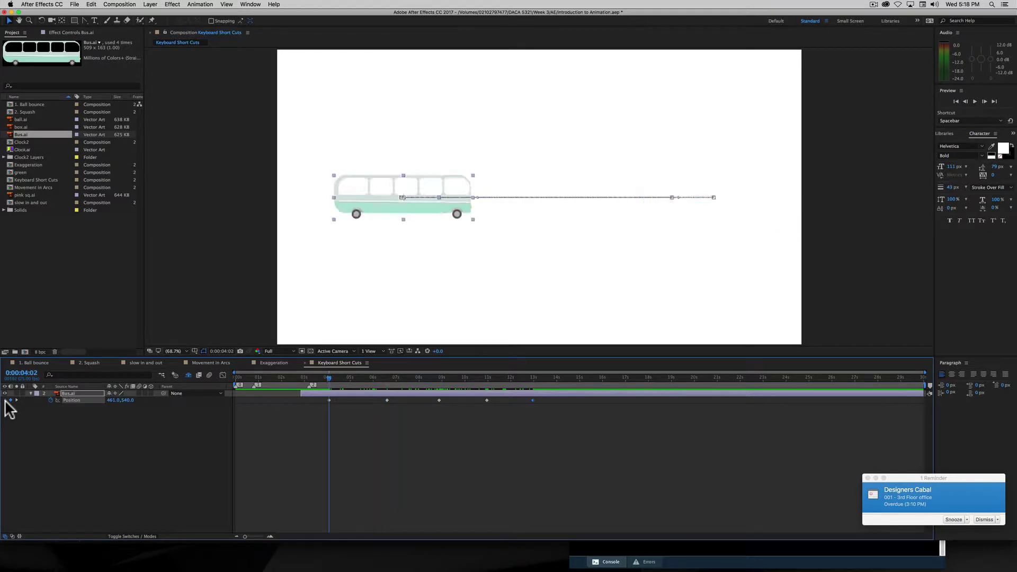
{"action": "left_click", "coordinate": [16, 400]}
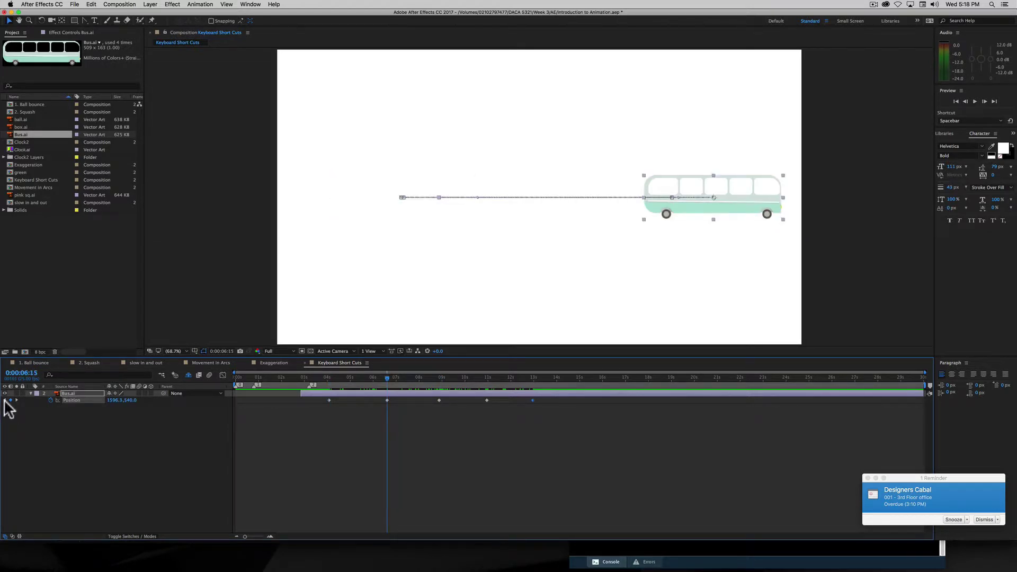
{"action": "left_click", "coordinate": [6, 400]}
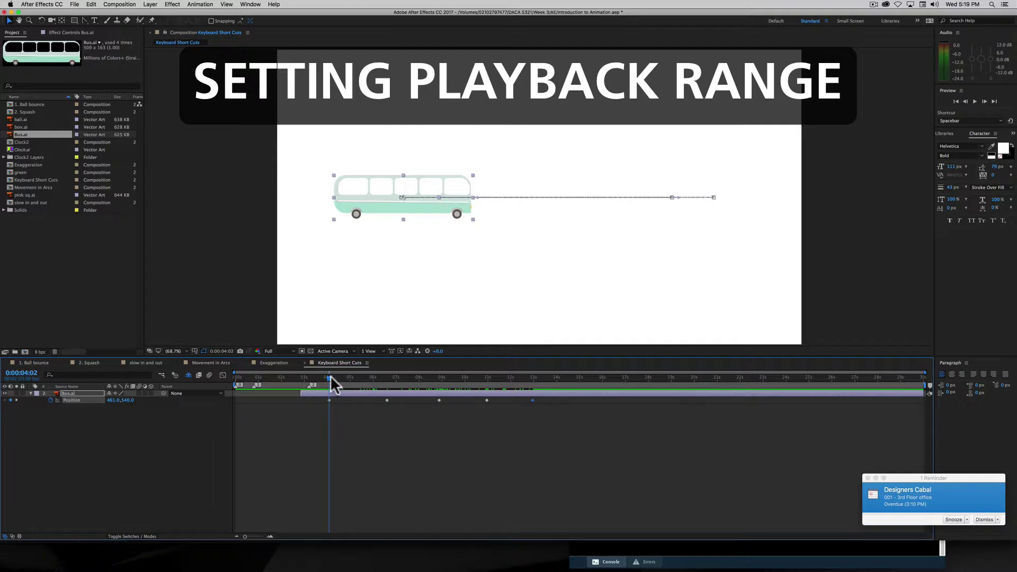
Step: Set the work area to run from 0:00:02:24 to 0:00:13:06
{"action": "left_click_drag", "start_coordinate": [329, 378], "coordinate": [304, 382]}
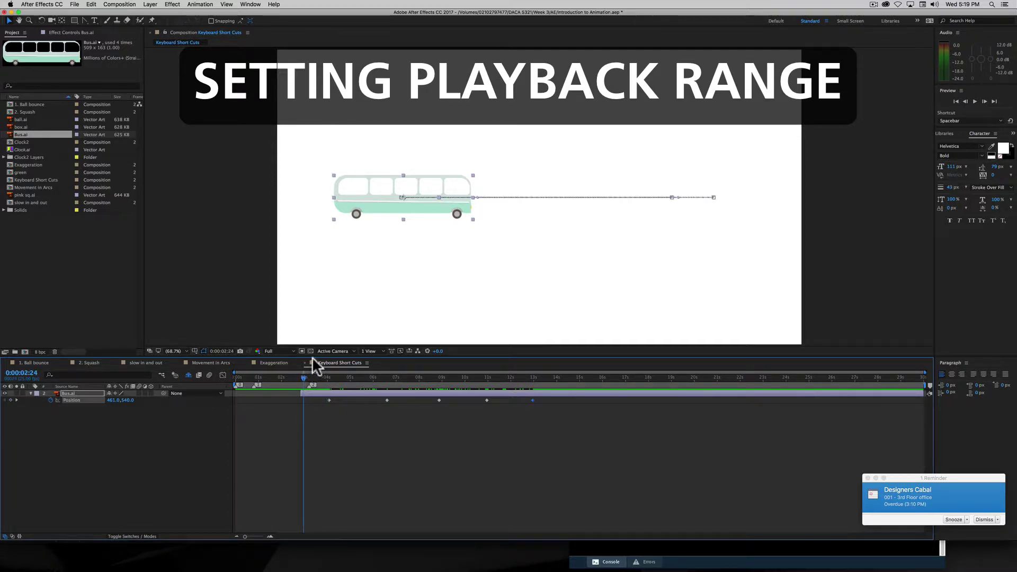
{"action": "key", "text": "n"}
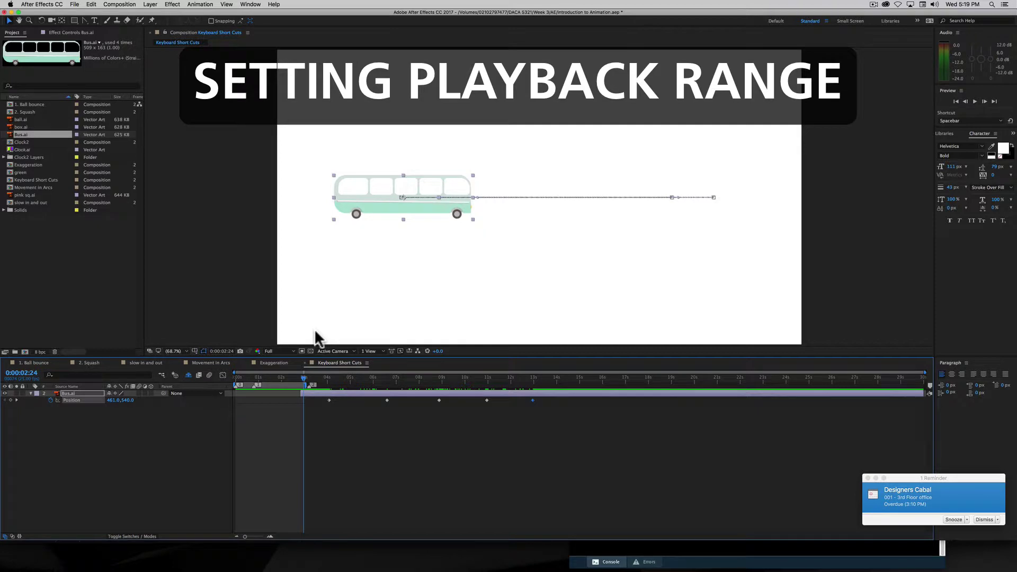
{"action": "key", "text": "b"}
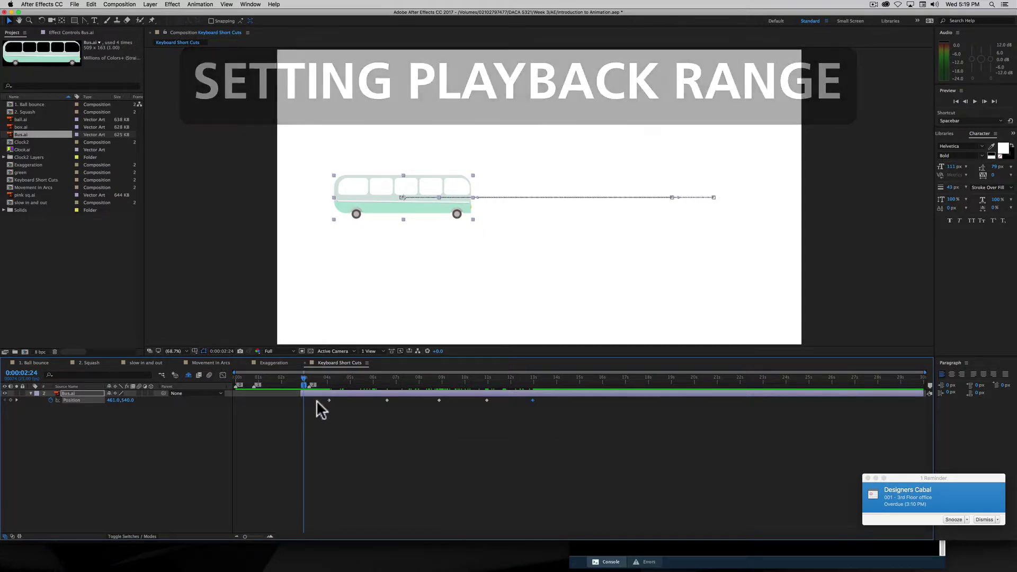
{"action": "left_click_drag", "start_coordinate": [527, 377], "coordinate": [539, 376]}
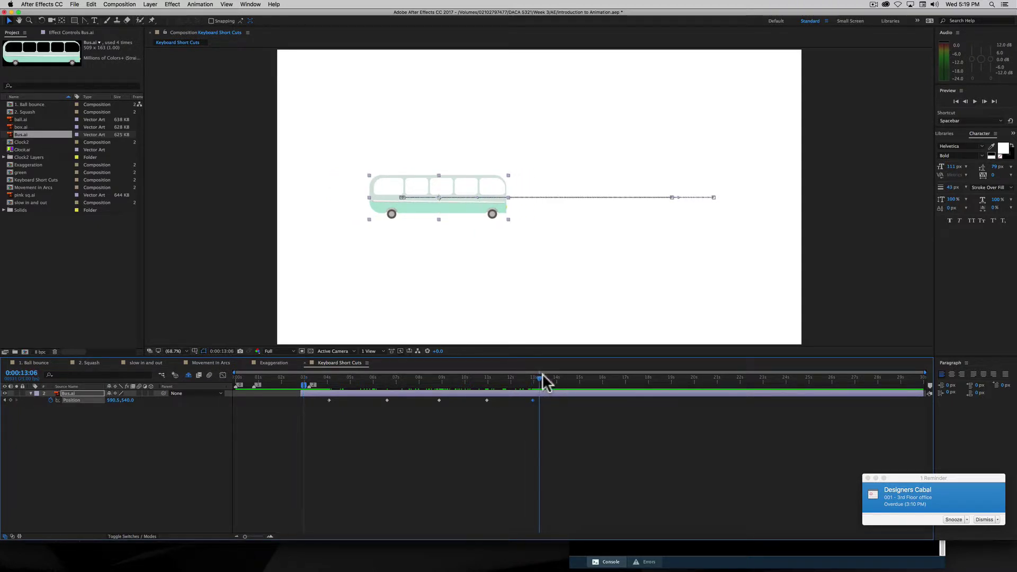
{"action": "key", "text": "n"}
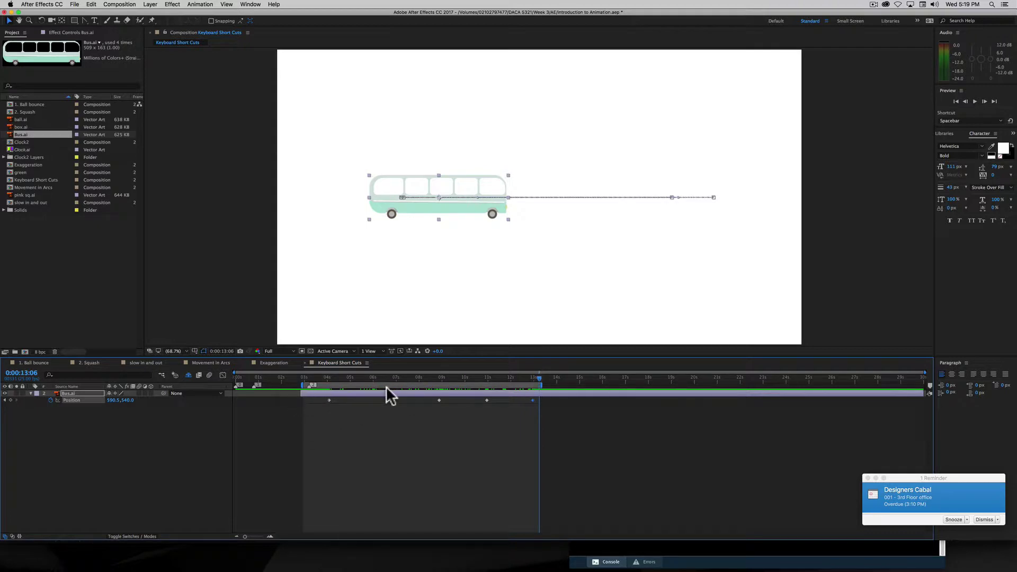
Step: Preview the work area, step through keyframes, then shift the work area later and adjust its end
{"action": "key", "text": "space"}
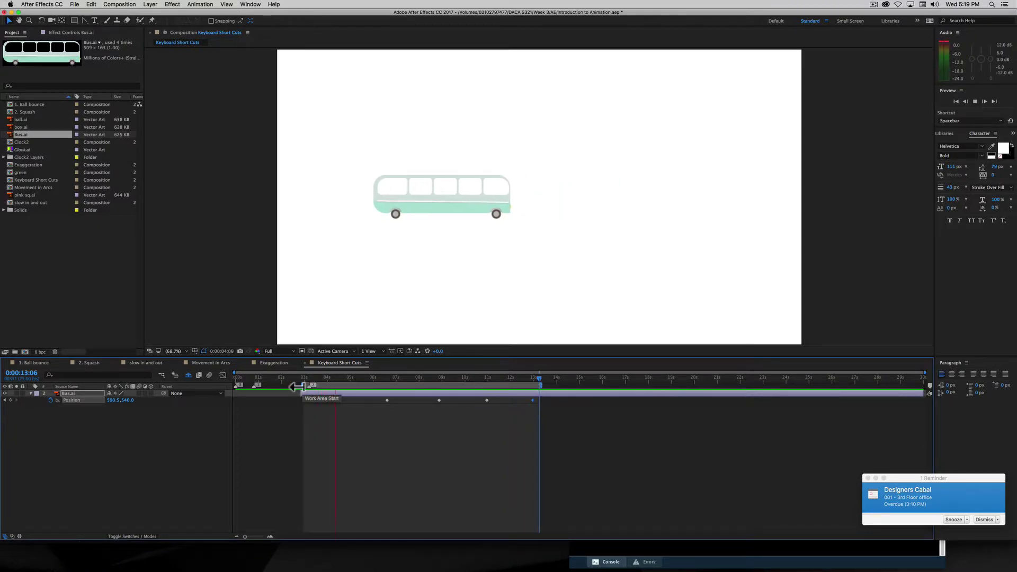
{"action": "left_click", "coordinate": [344, 377]}
{"action": "key", "text": "j"}
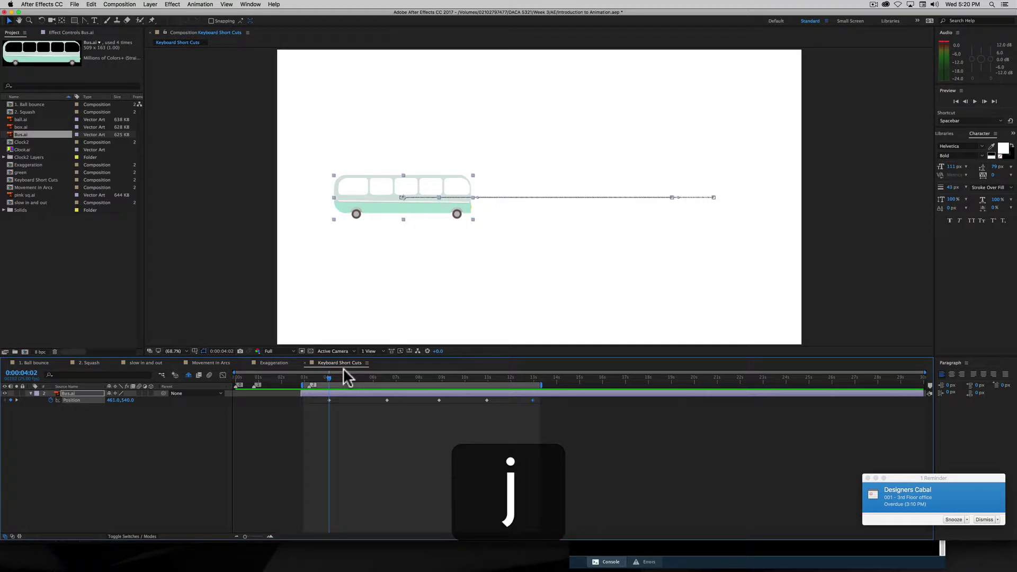
{"action": "key", "text": "k"}
{"action": "key", "text": "k"}
{"action": "key", "text": "k"}
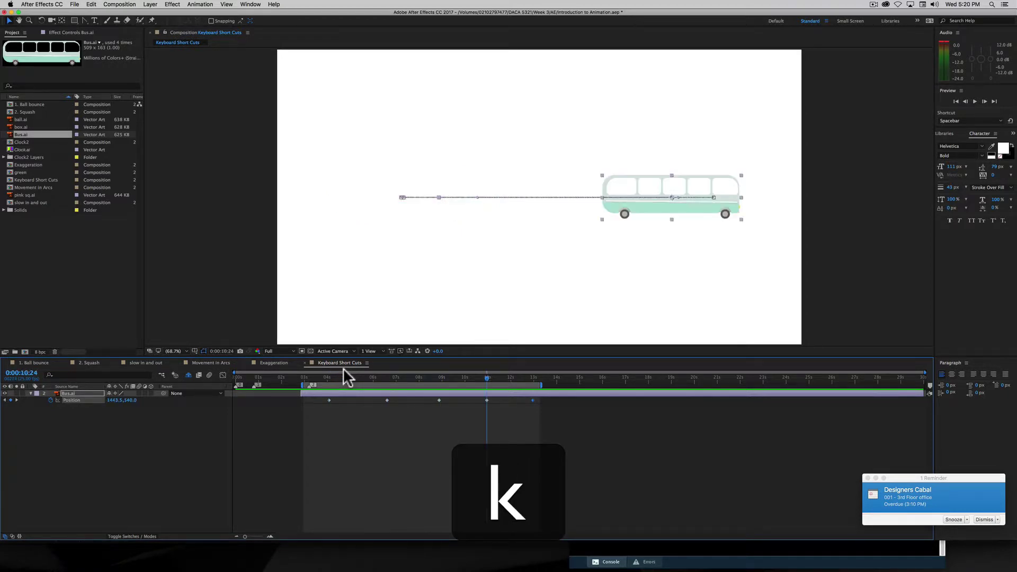
{"action": "key", "text": "k"}
{"action": "key", "text": "j"}
{"action": "key", "text": "j"}
{"action": "key", "text": "j"}
{"action": "key", "text": "j"}
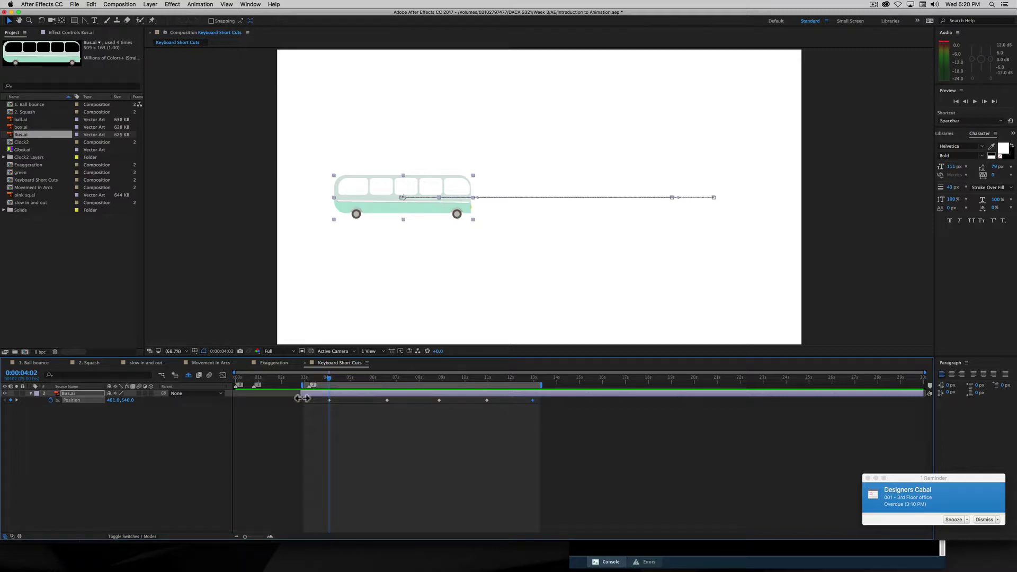
{"action": "left_click_drag", "start_coordinate": [304, 385], "coordinate": [310, 386]}
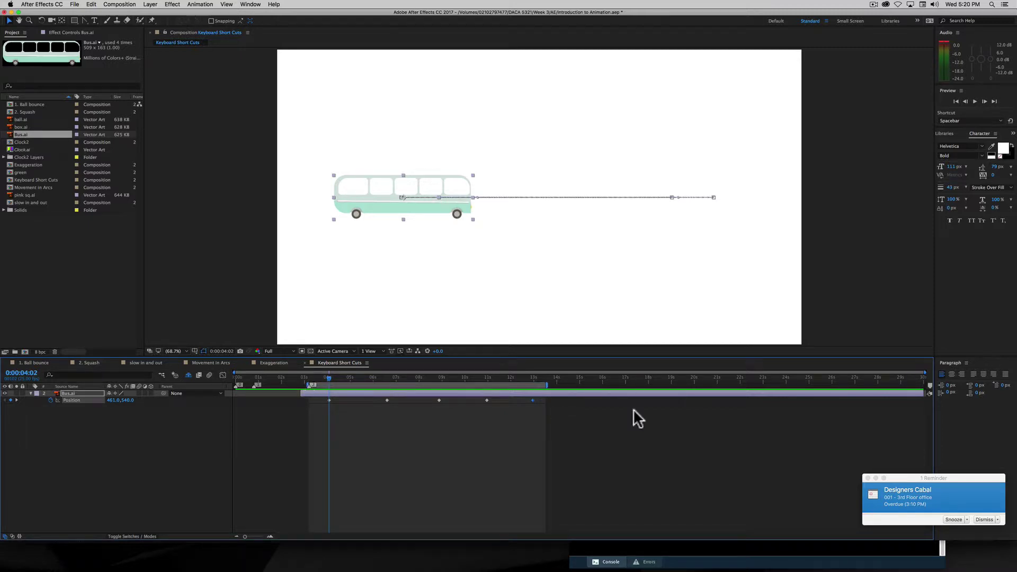
{"action": "mouse_move", "coordinate": [546, 386]}
{"action": "left_mouse_down"}
{"action": "mouse_move", "coordinate": [502, 386]}
{"action": "mouse_move", "coordinate": [564, 387]}
{"action": "left_mouse_up"}
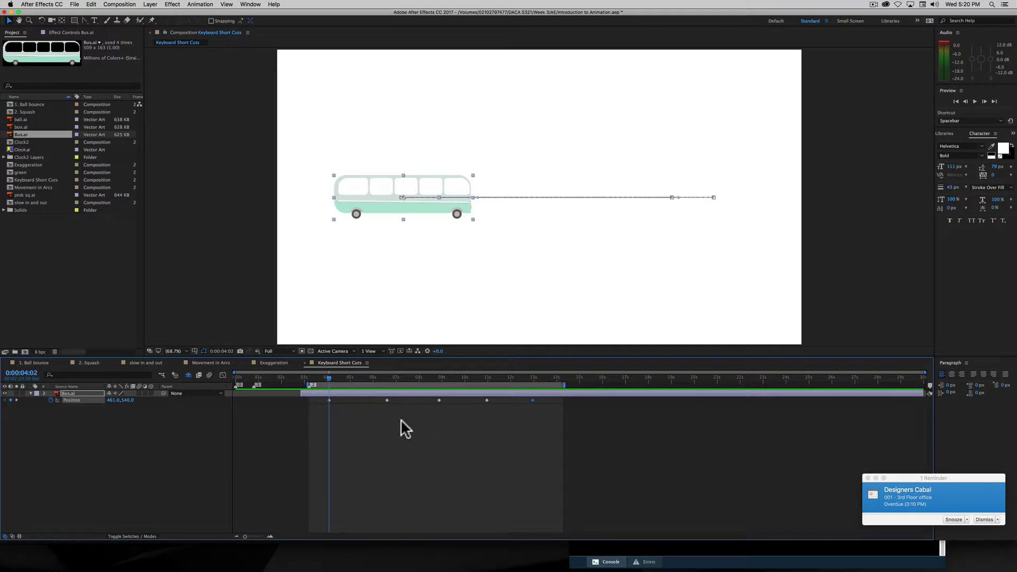
Step: Extend the bus layer to start at the comp's beginning and reveal the shy title layer
{"action": "left_click_drag", "start_coordinate": [328, 377], "coordinate": [583, 378]}
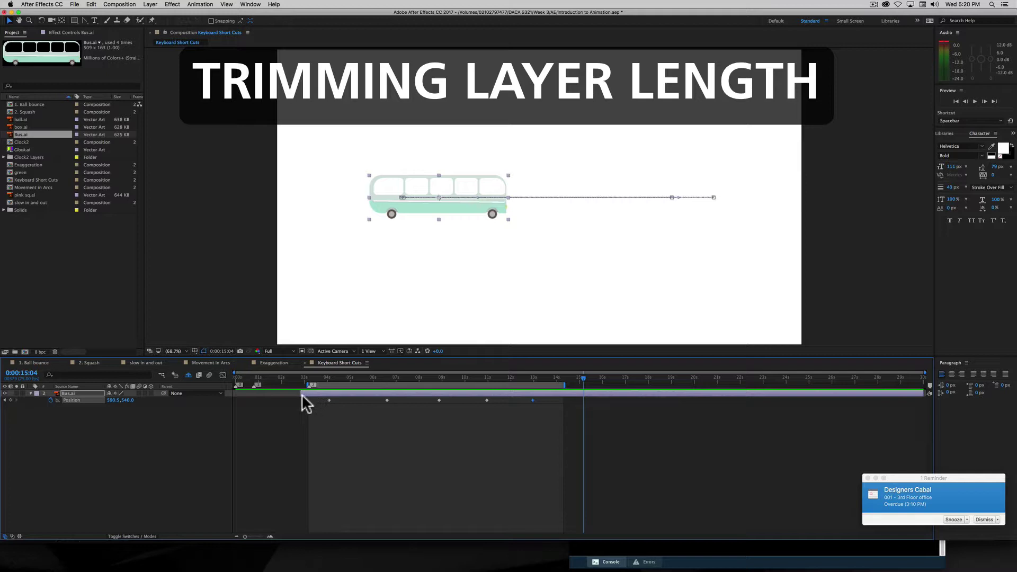
{"action": "left_click_drag", "start_coordinate": [299, 394], "coordinate": [217, 395]}
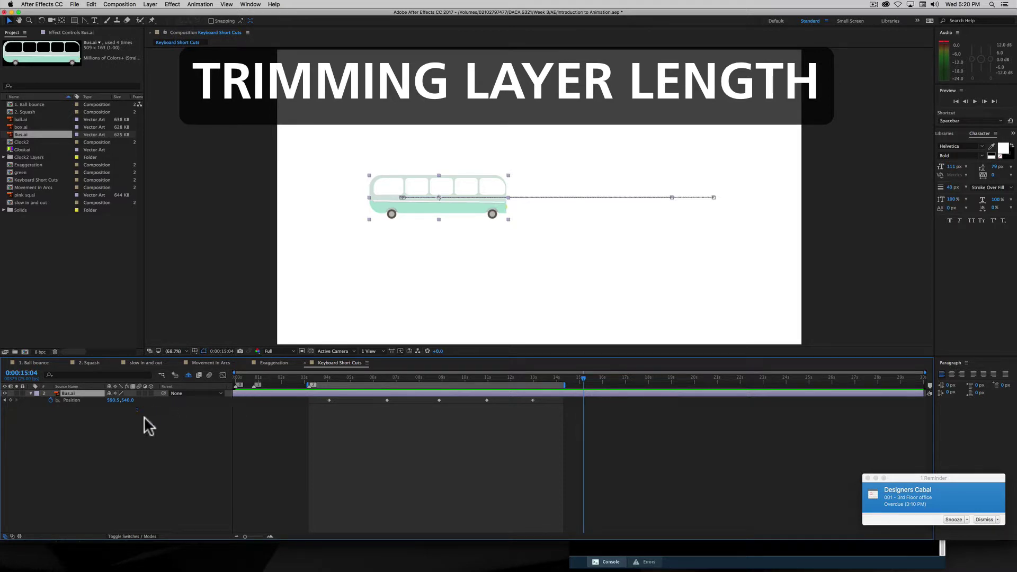
{"action": "left_click", "coordinate": [188, 375]}
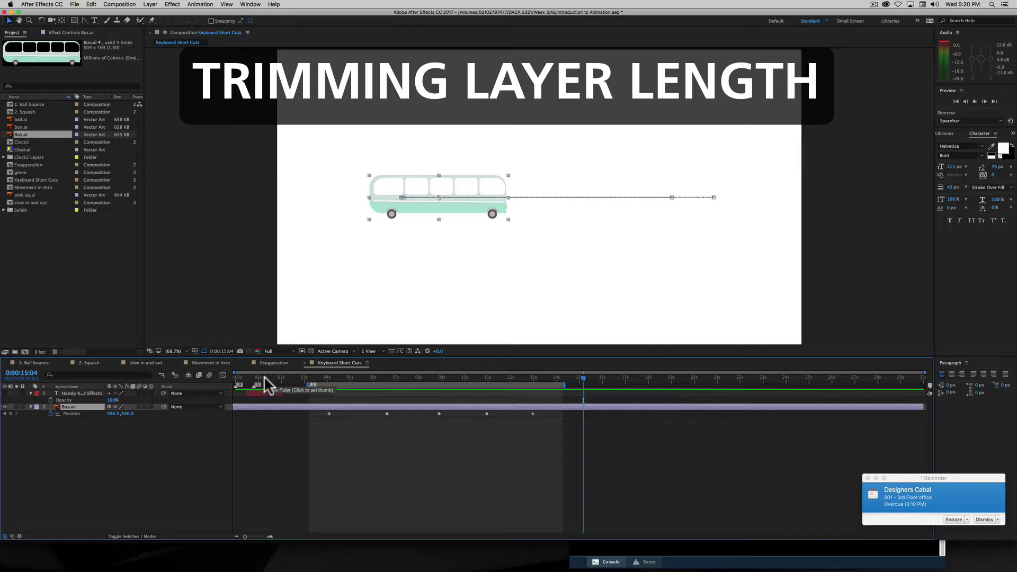
Step: Make the title visible, hide the bus layer, and scrub through the title's appearance
{"action": "left_click_drag", "start_coordinate": [265, 378], "coordinate": [255, 377]}
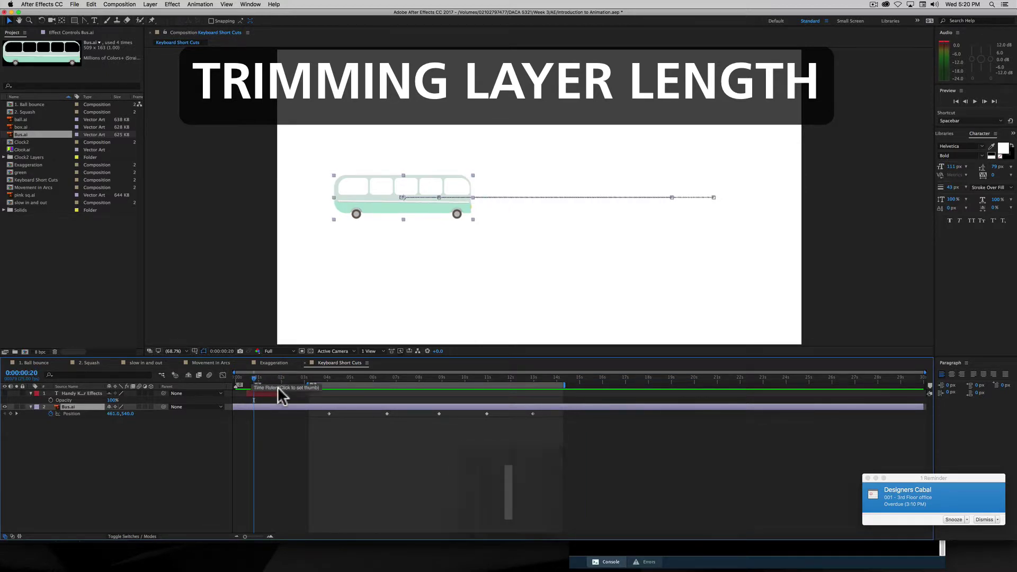
{"action": "left_click", "coordinate": [4, 393]}
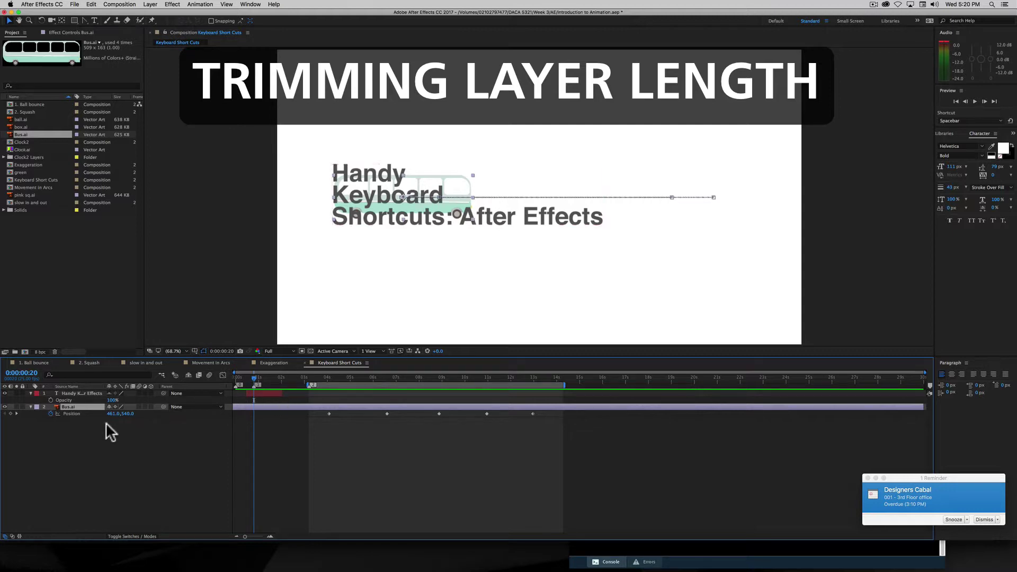
{"action": "left_click", "coordinate": [4, 407]}
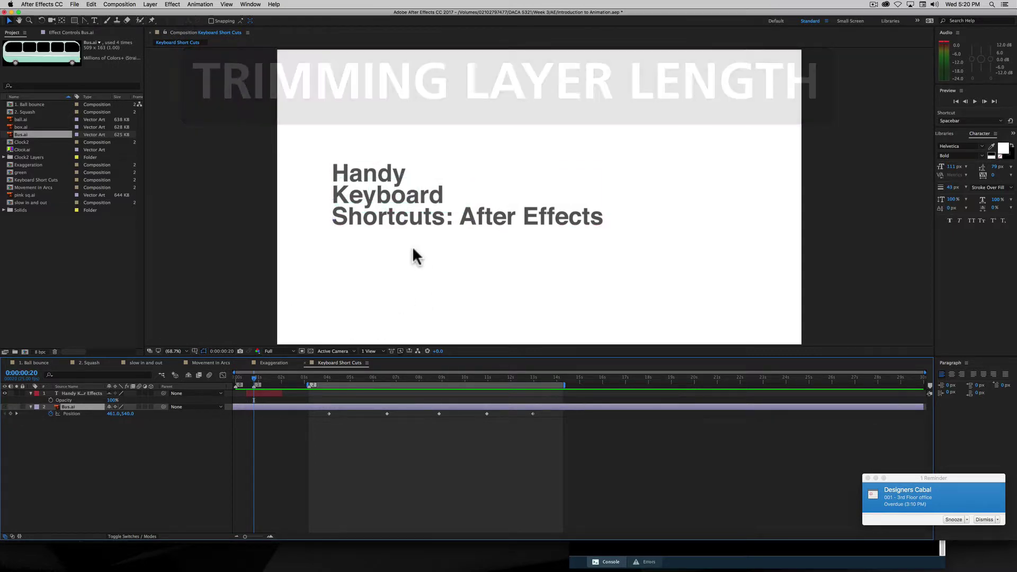
{"action": "left_click_drag", "start_coordinate": [253, 377], "coordinate": [279, 395]}
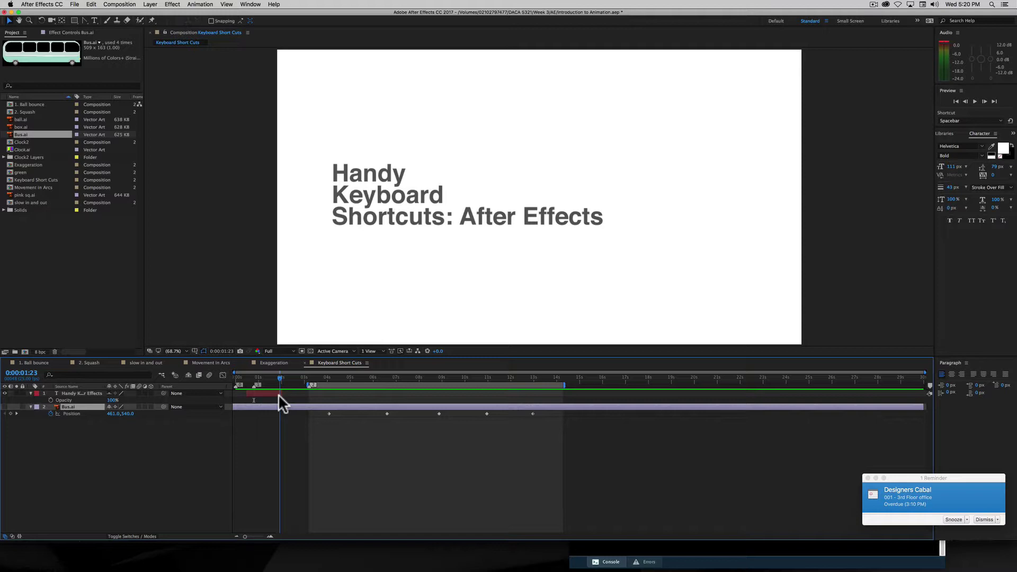
{"action": "left_click_drag", "start_coordinate": [280, 396], "coordinate": [325, 401]}
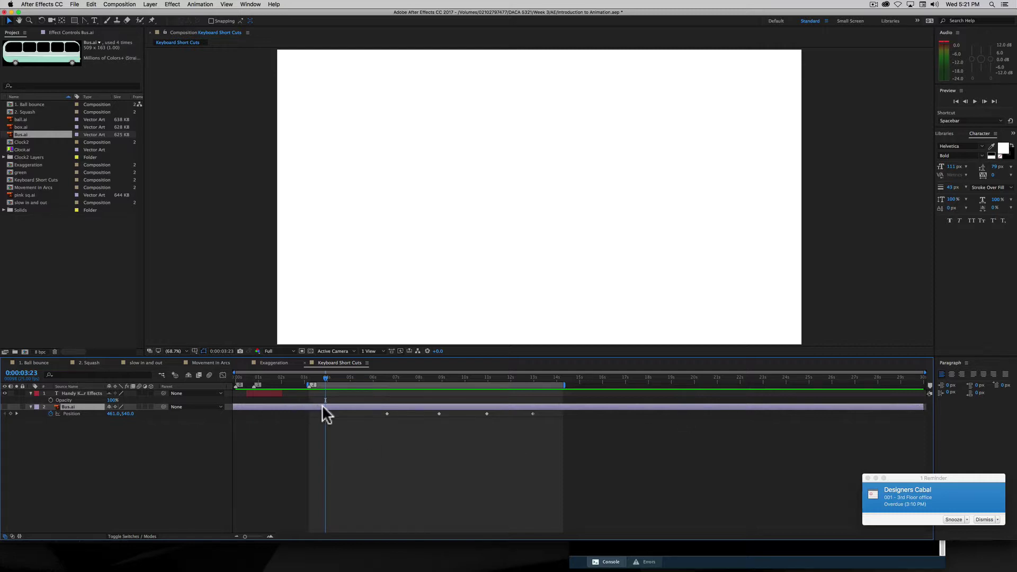
Step: Trim the Bus.ai layer to start at about 3 s and end at about 12 s
{"action": "key", "text": "alt"}
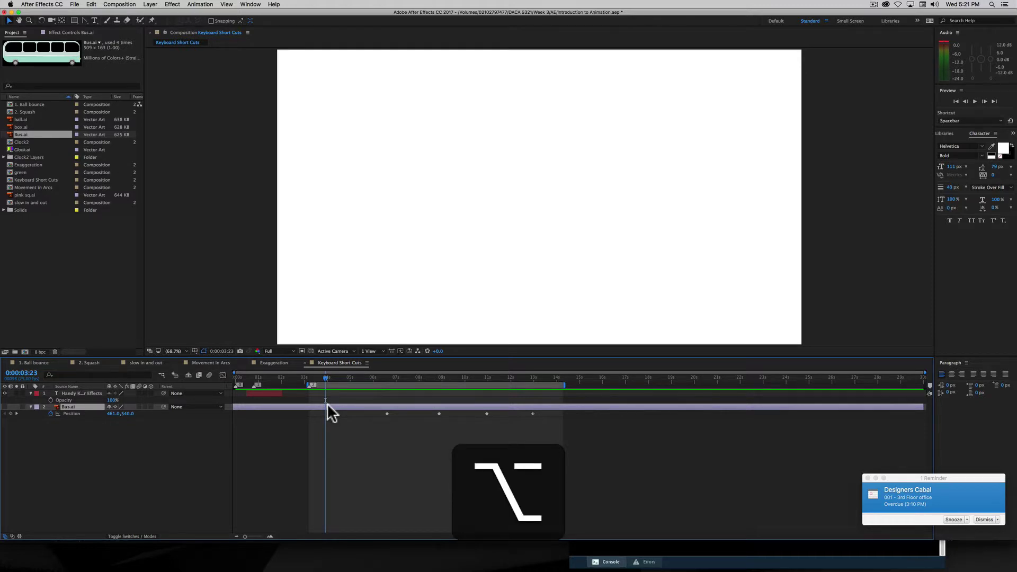
{"action": "key", "text": "alt+bracketleft"}
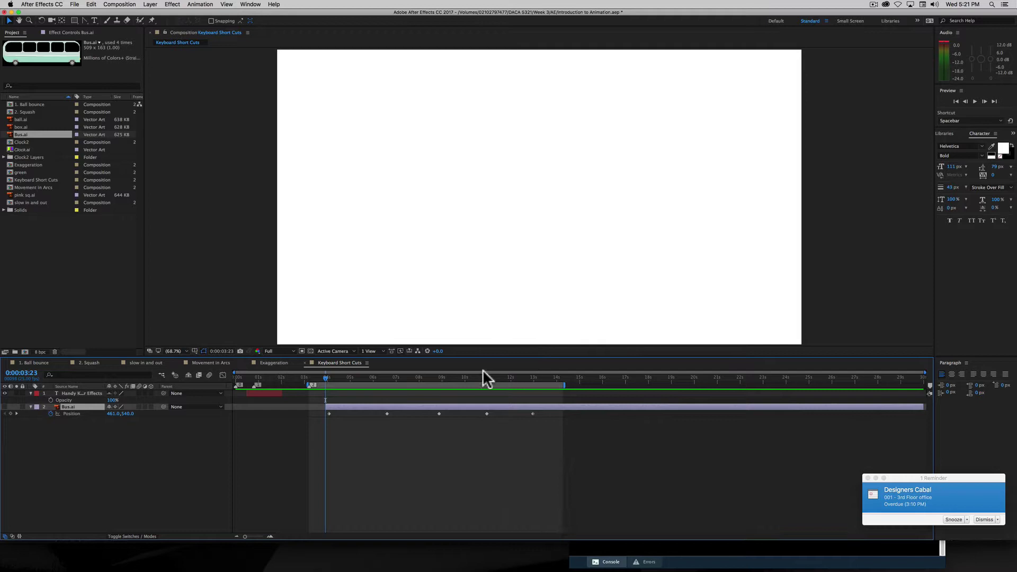
{"action": "left_click_drag", "start_coordinate": [521, 376], "coordinate": [539, 370]}
{"action": "key", "text": "alt"}
{"action": "key", "text": "alt+bracketright"}
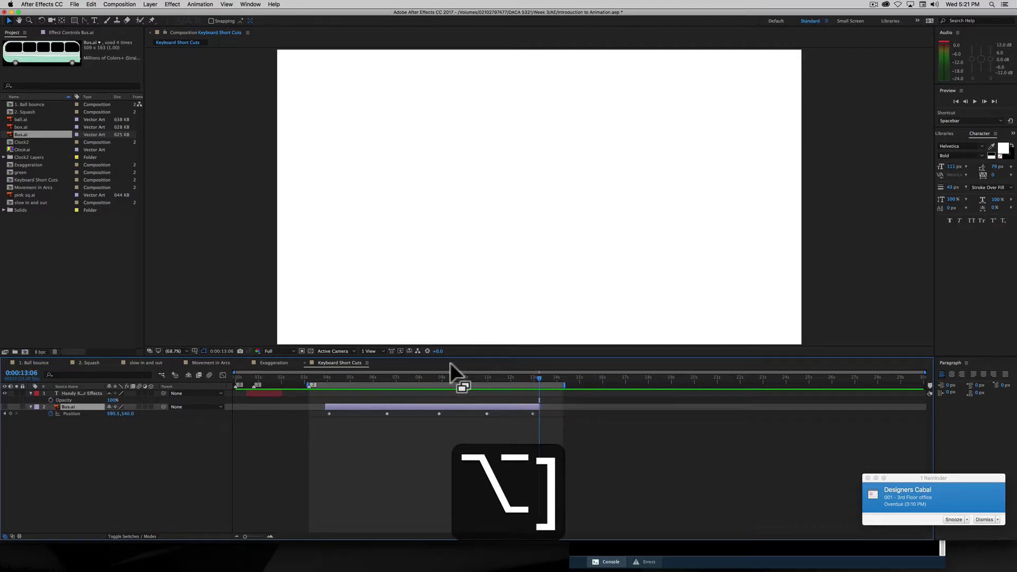
Step: Slide the Bus.ai bar and its keyframes slightly later and make the bus visible again
{"action": "mouse_move", "coordinate": [417, 404]}
{"action": "left_mouse_down"}
{"action": "mouse_move", "coordinate": [342, 406]}
{"action": "mouse_move", "coordinate": [421, 410]}
{"action": "mouse_move", "coordinate": [402, 405]}
{"action": "left_mouse_up"}
{"action": "left_click_drag", "start_coordinate": [334, 376], "coordinate": [441, 373]}
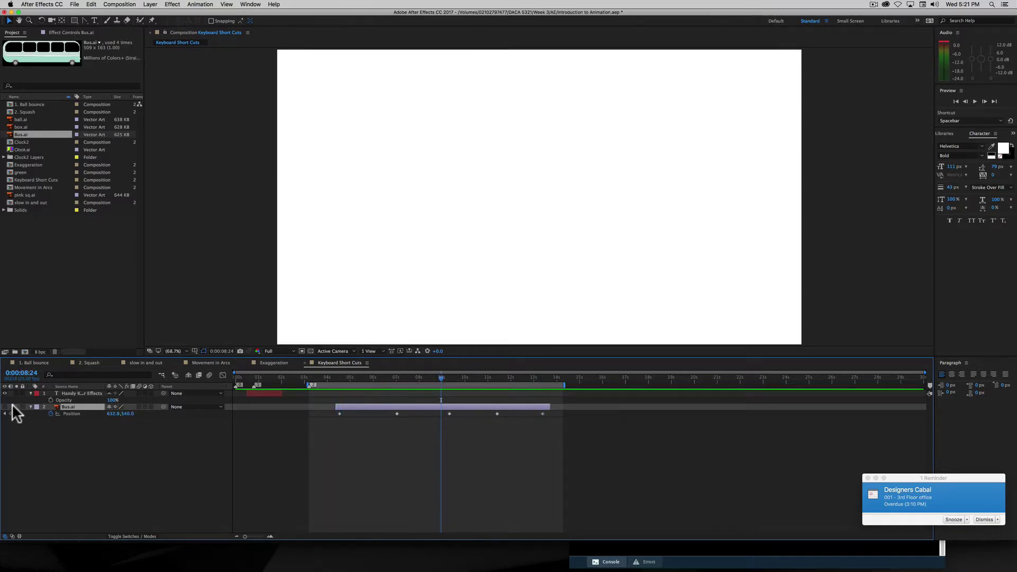
{"action": "left_click", "coordinate": [4, 406]}
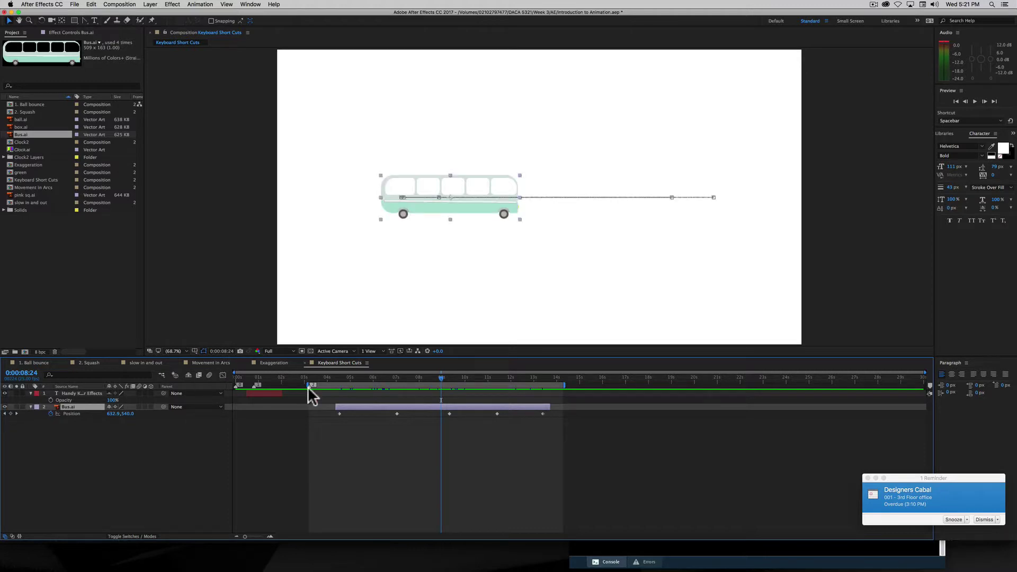
{"action": "left_click_drag", "start_coordinate": [443, 373], "coordinate": [522, 371]}
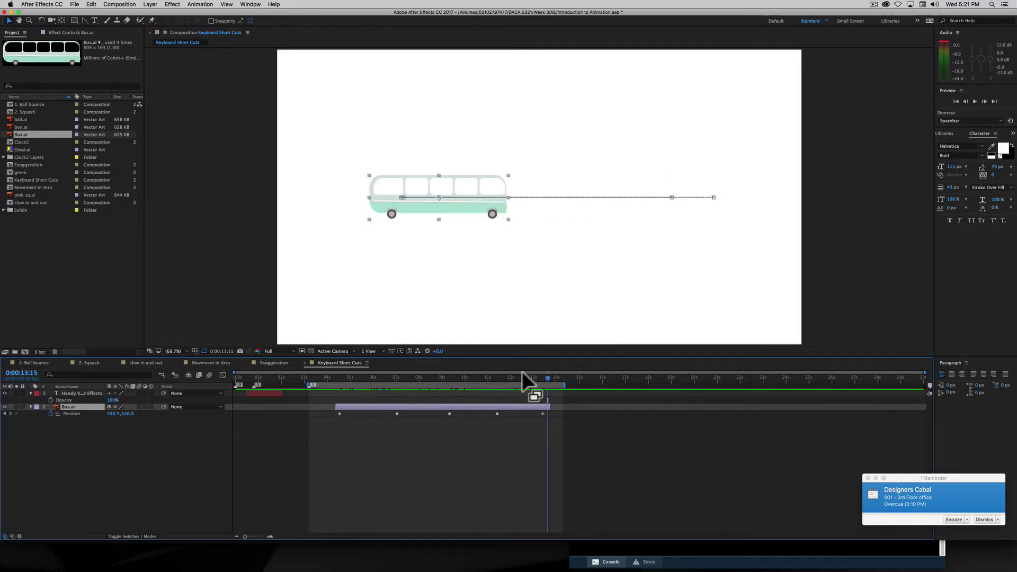
Step: Copy all five Bus.ai Position keyframes and paste them at about 5 seconds
{"action": "key", "text": "j"}
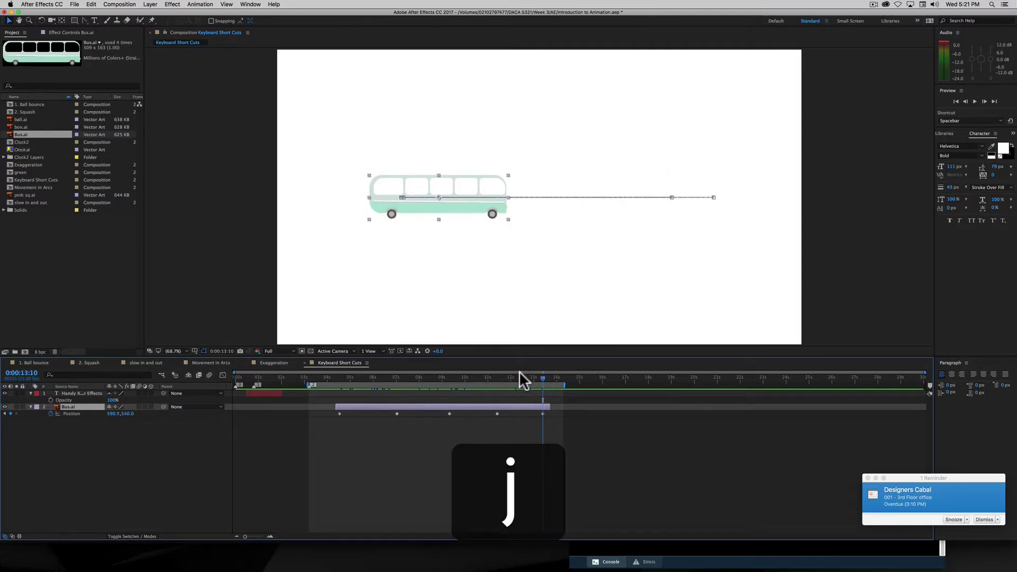
{"action": "left_click_drag", "start_coordinate": [329, 448], "coordinate": [587, 411]}
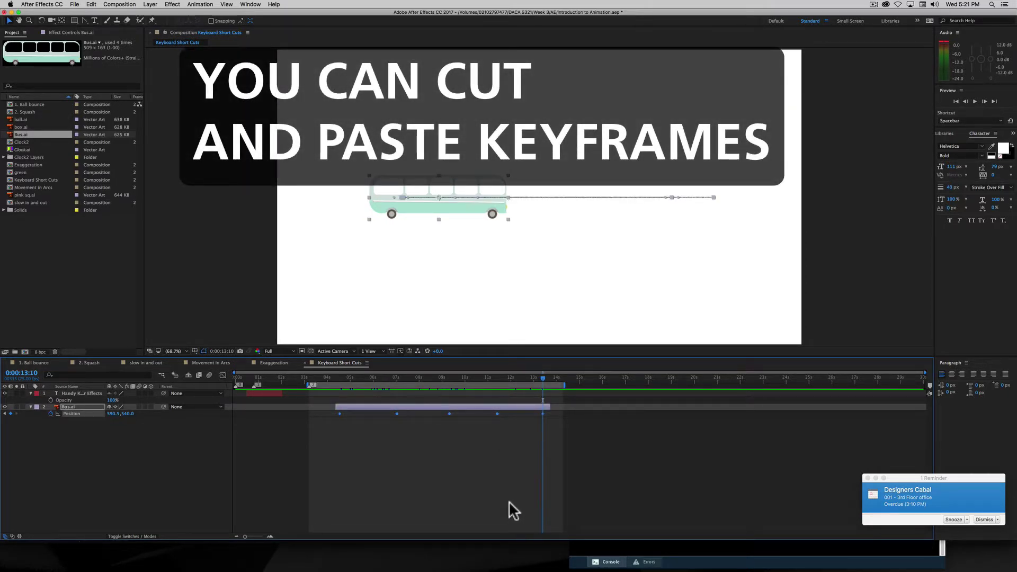
{"action": "key", "text": "super"}
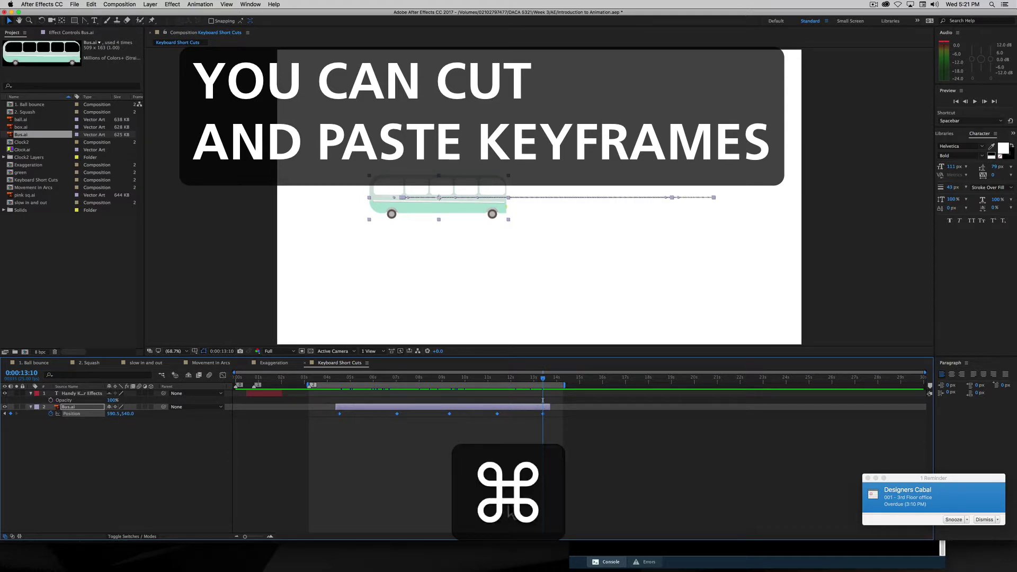
{"action": "key", "text": "super+c"}
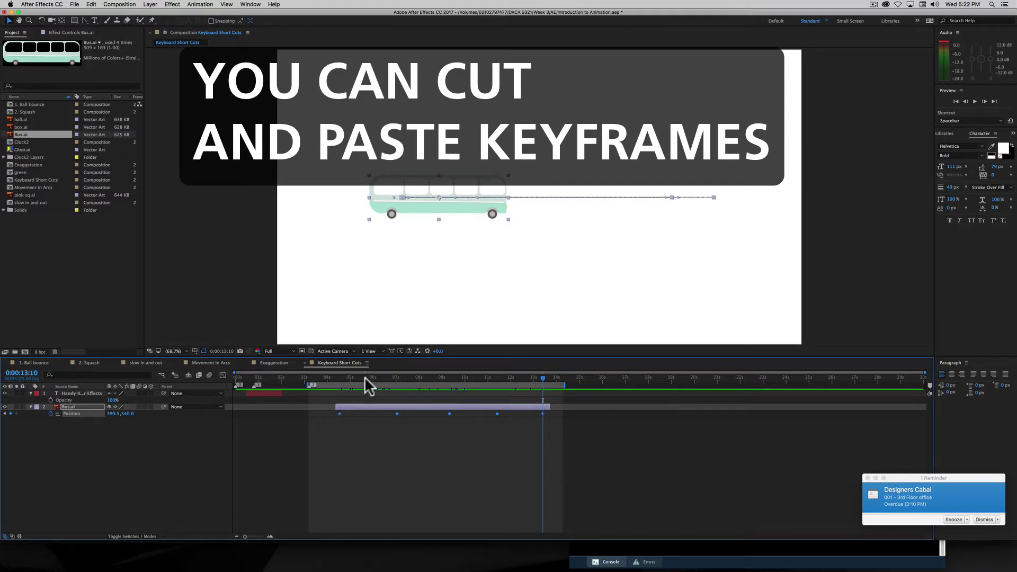
{"action": "mouse_move", "coordinate": [365, 377]}
{"action": "left_mouse_down"}
{"action": "mouse_move", "coordinate": [349, 376]}
{"action": "mouse_move", "coordinate": [362, 374]}
{"action": "left_mouse_up"}
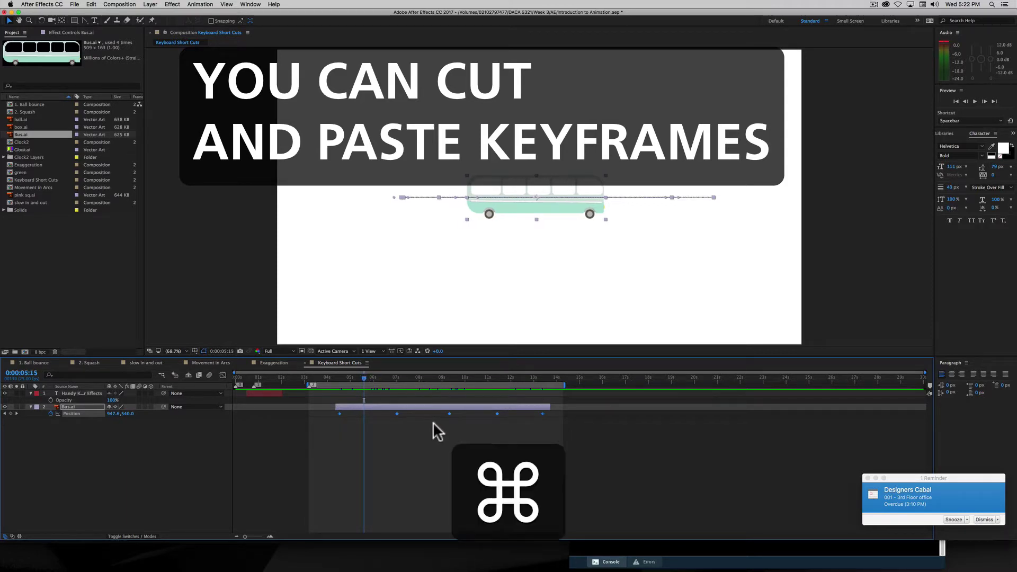
{"action": "key", "text": "super+v"}
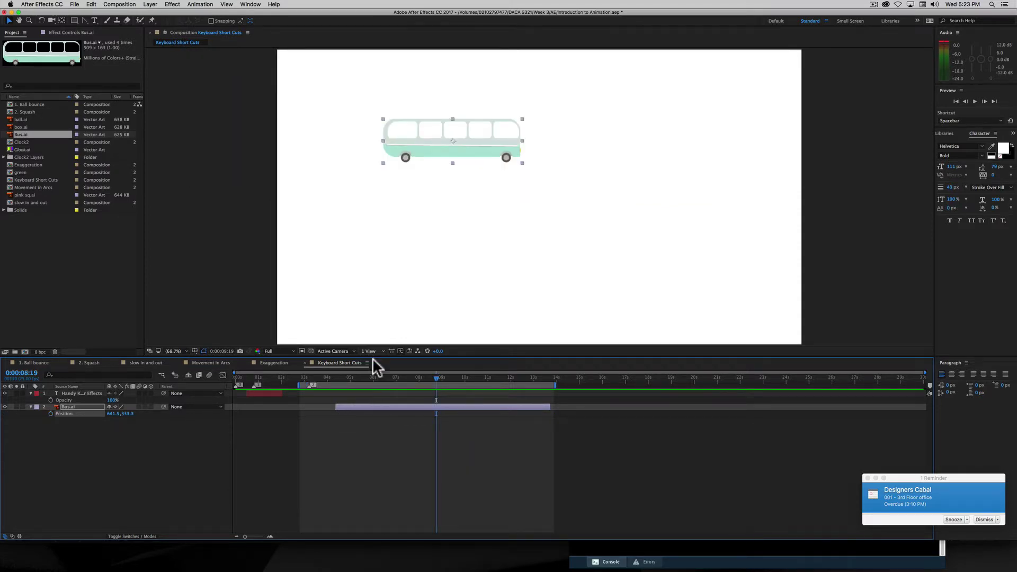
{"action": "left_click_drag", "start_coordinate": [437, 376], "coordinate": [379, 372]}
{"action": "key", "text": "super+k"}
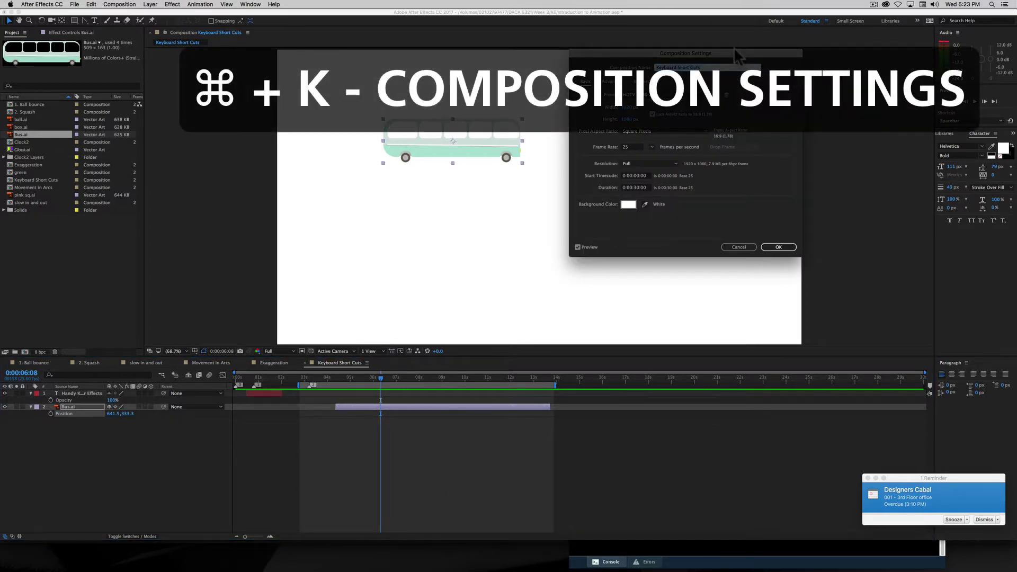
{"action": "left_click_drag", "start_coordinate": [735, 58], "coordinate": [536, 95]}
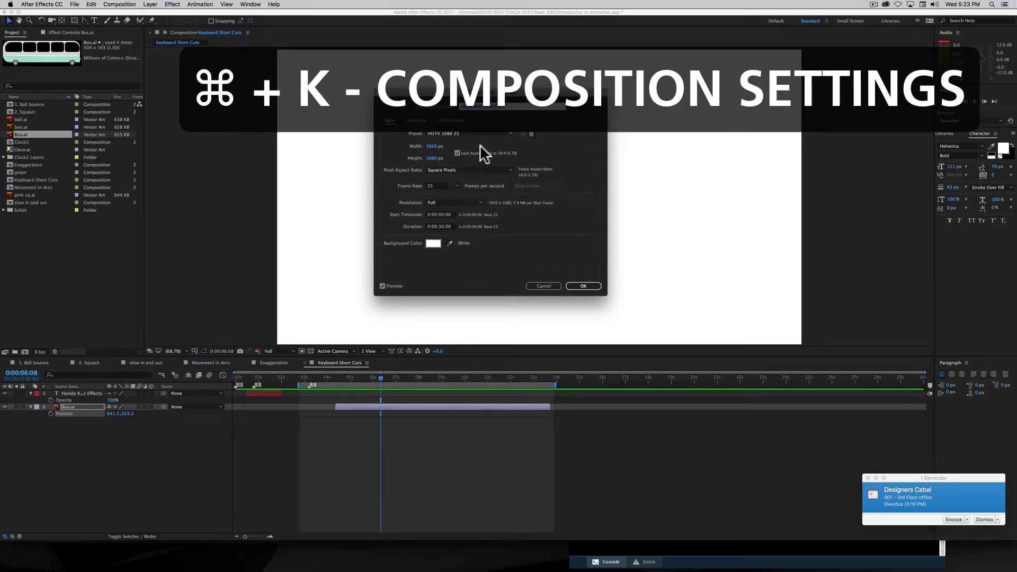
{"action": "key", "text": "Escape"}
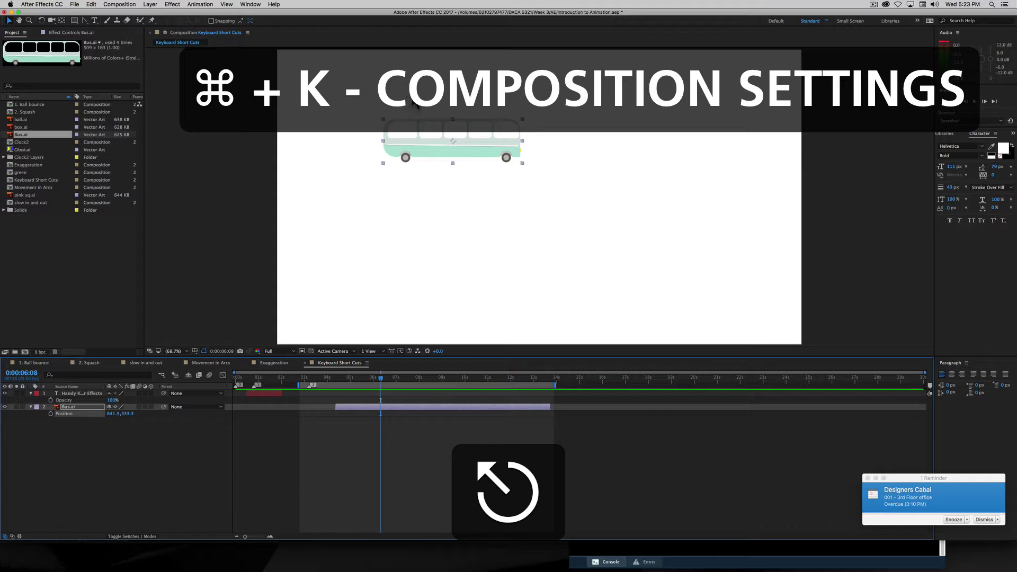
{"action": "key", "text": "super+n"}
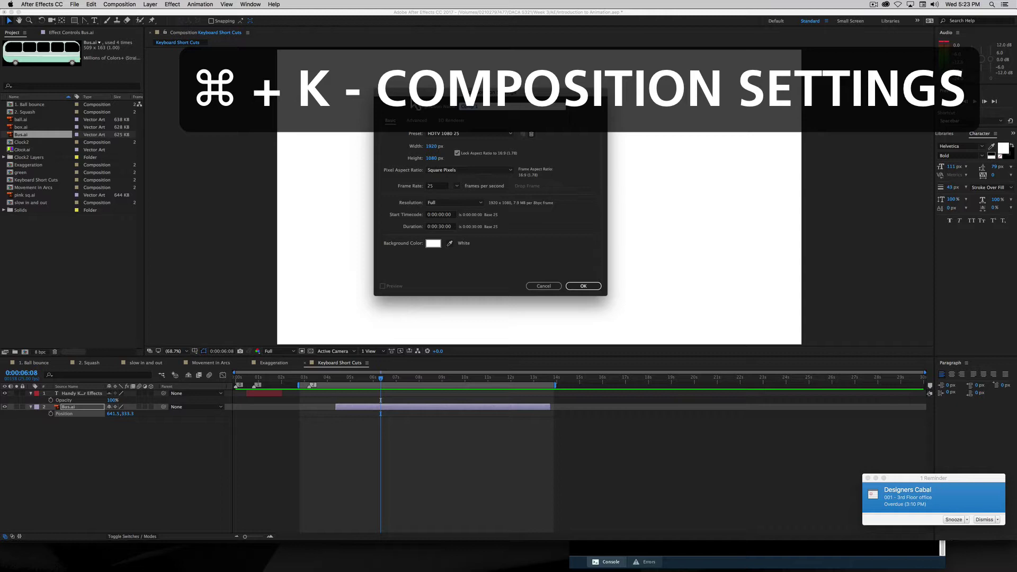
{"action": "key", "text": "Escape"}
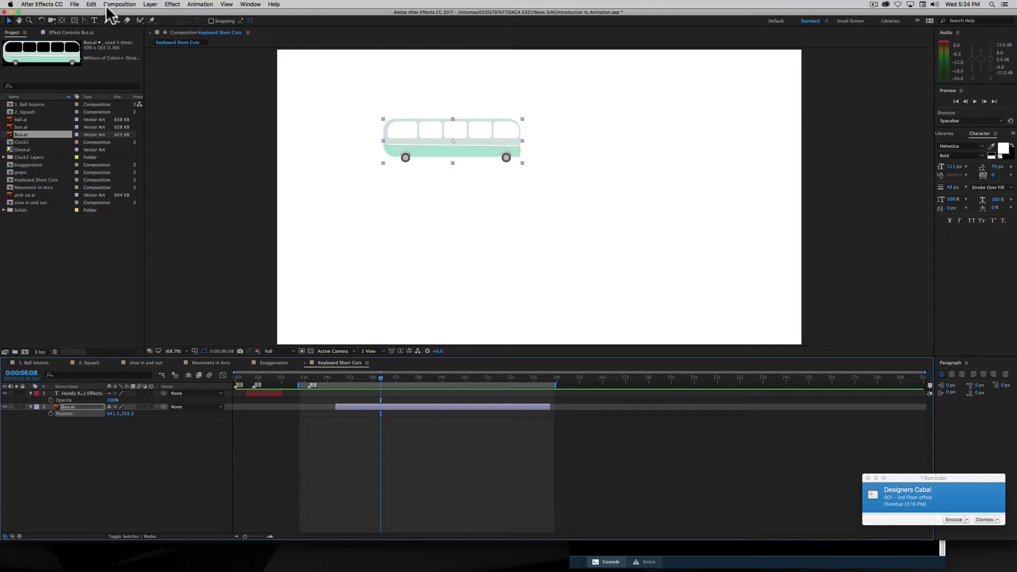
{"action": "key", "text": "super+i"}
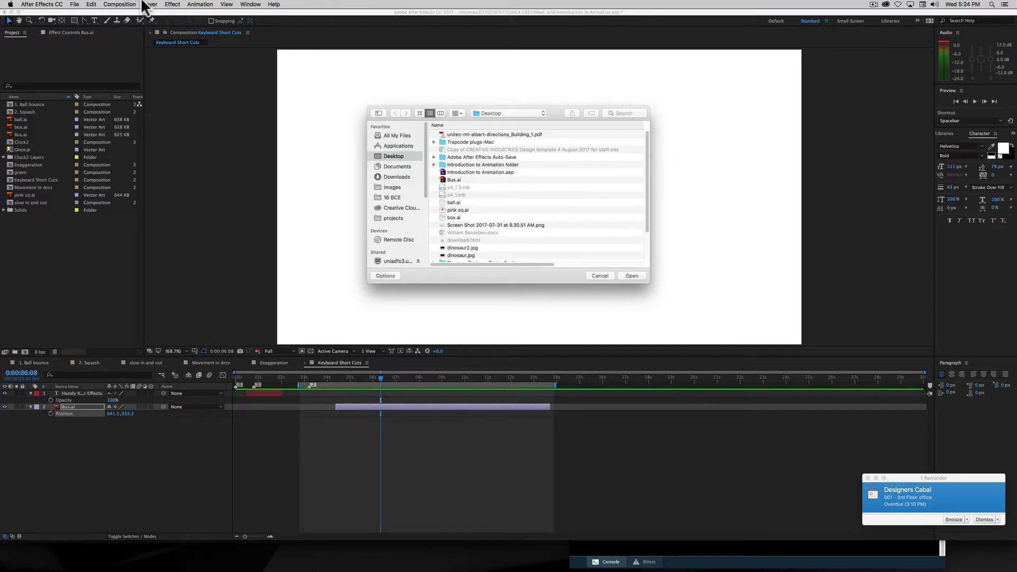
{"action": "key", "text": "Escape"}
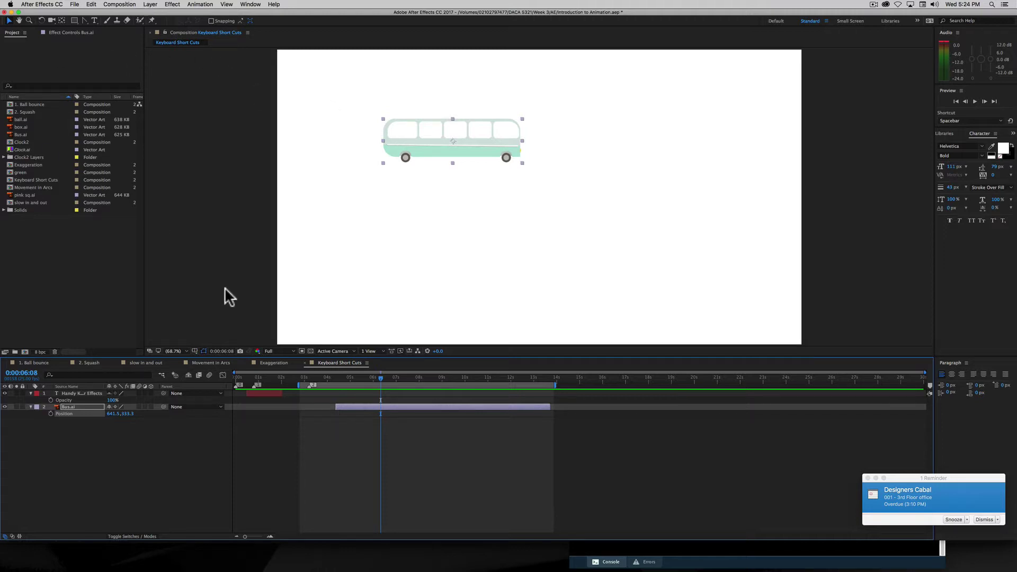
Step: Add 100% Scale keyframes to Bus.ai at 9:02 and 7:10
{"action": "left_click_drag", "start_coordinate": [389, 378], "coordinate": [442, 380]}
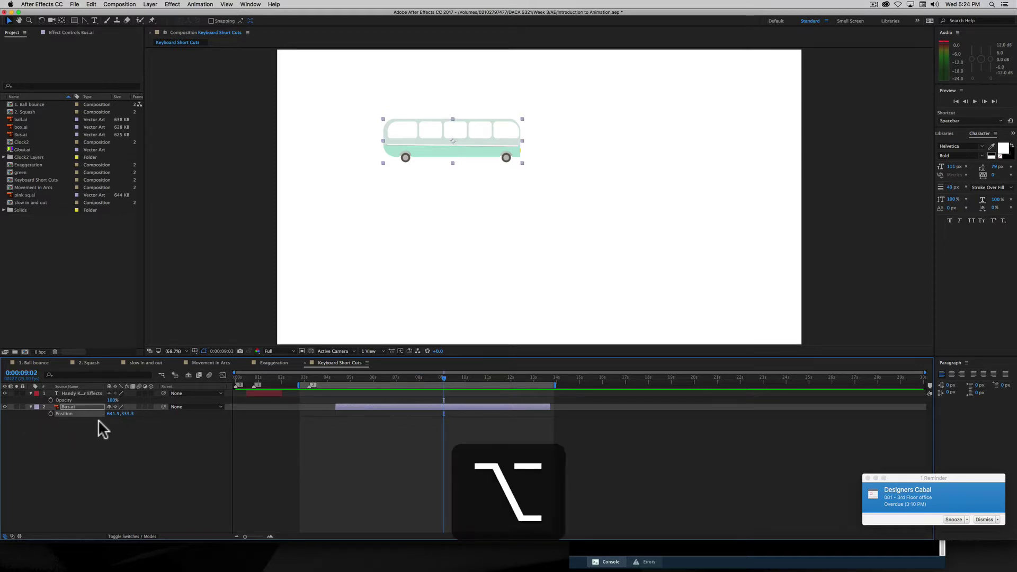
{"action": "key", "text": "alt+s"}
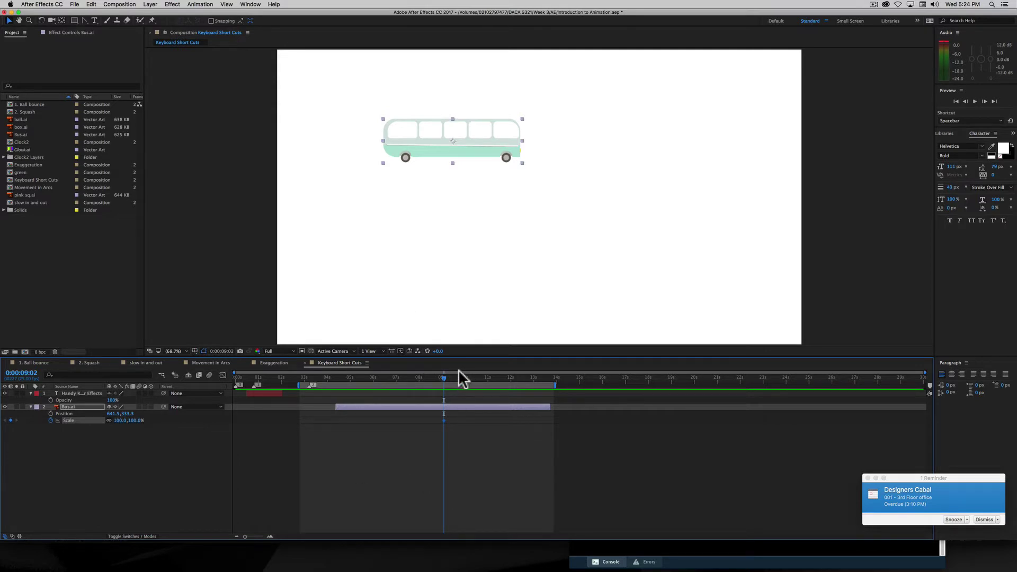
{"action": "left_click_drag", "start_coordinate": [443, 375], "coordinate": [405, 381]}
{"action": "key", "text": "alt+s"}
Step: Collapse the bus layer's property rows and preview the animation near 6–7 seconds
{"action": "key", "text": "p"}
{"action": "left_click", "coordinate": [100, 440]}
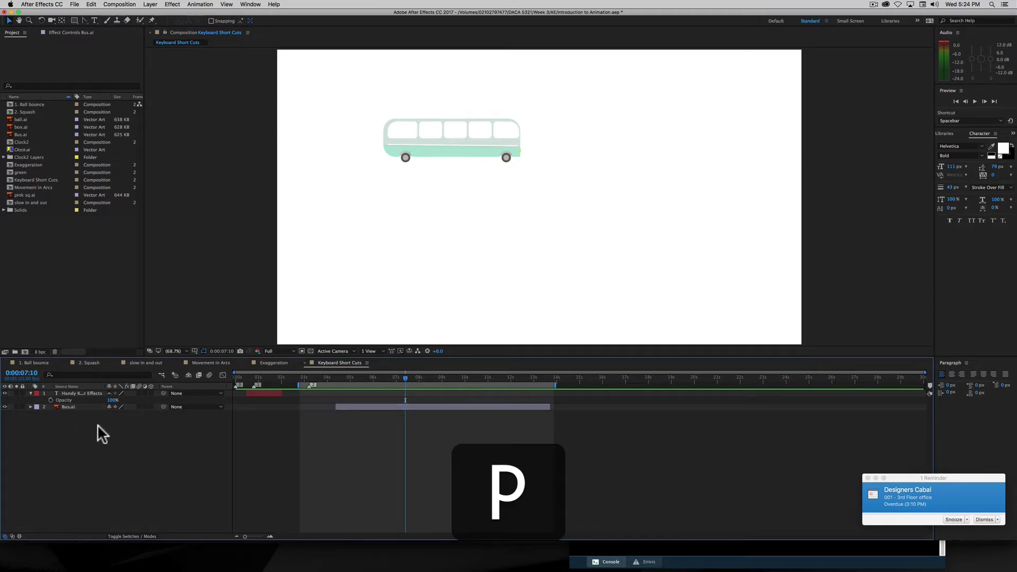
{"action": "left_click", "coordinate": [63, 407]}
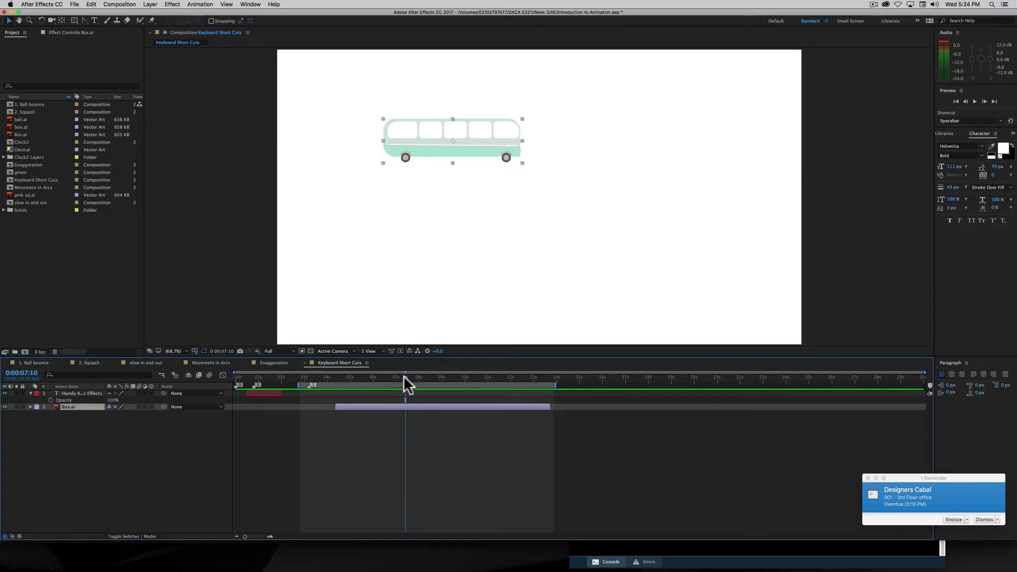
{"action": "mouse_move", "coordinate": [405, 377]}
{"action": "left_mouse_down"}
{"action": "mouse_move", "coordinate": [363, 380]}
{"action": "mouse_move", "coordinate": [393, 377]}
{"action": "left_mouse_up"}
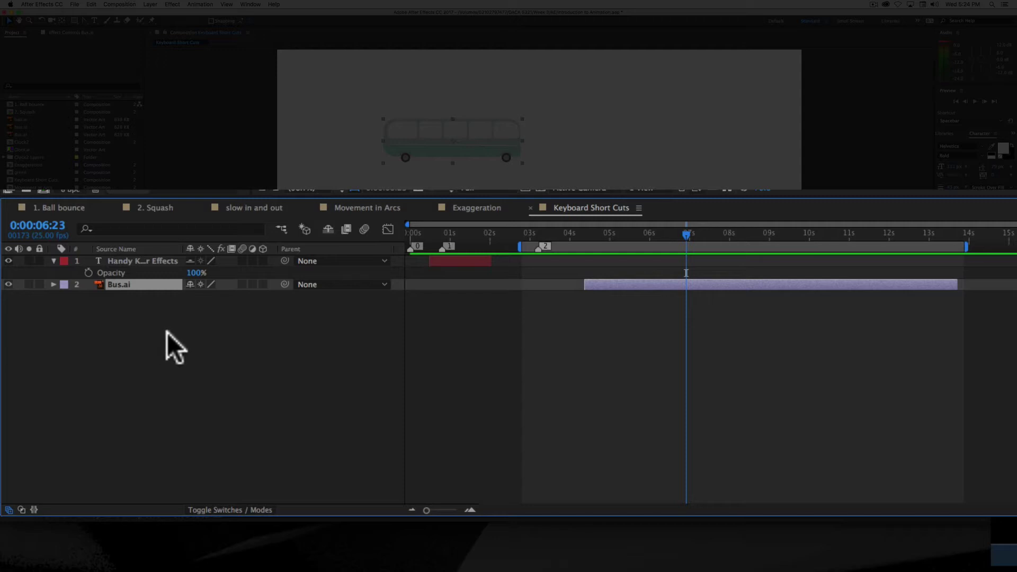
Step: Show Bus.ai's keyframed Scale, then all modified properties including Position 641.5,333.3
{"action": "key", "text": "u"}
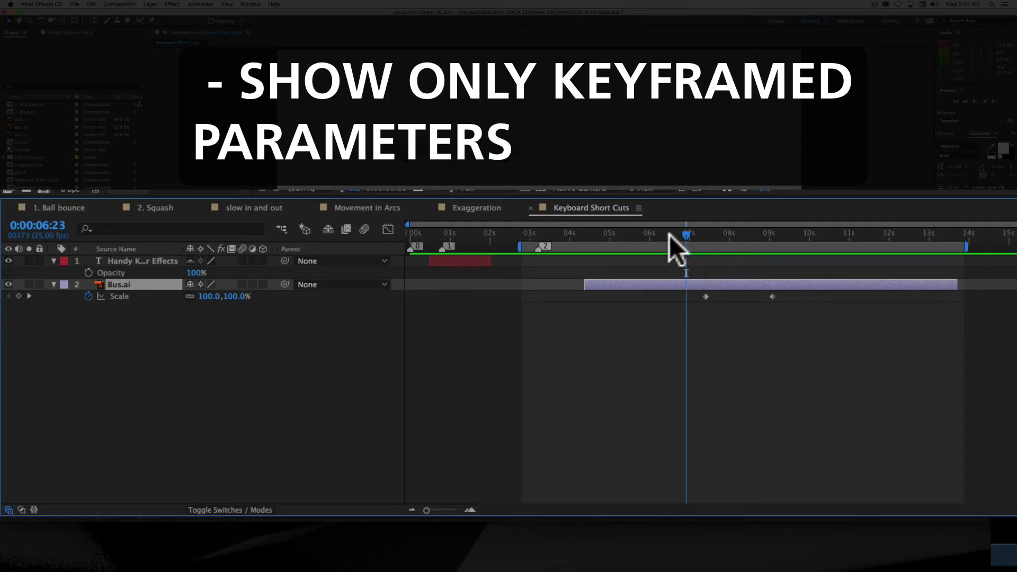
{"action": "left_click_drag", "start_coordinate": [685, 233], "coordinate": [756, 241]}
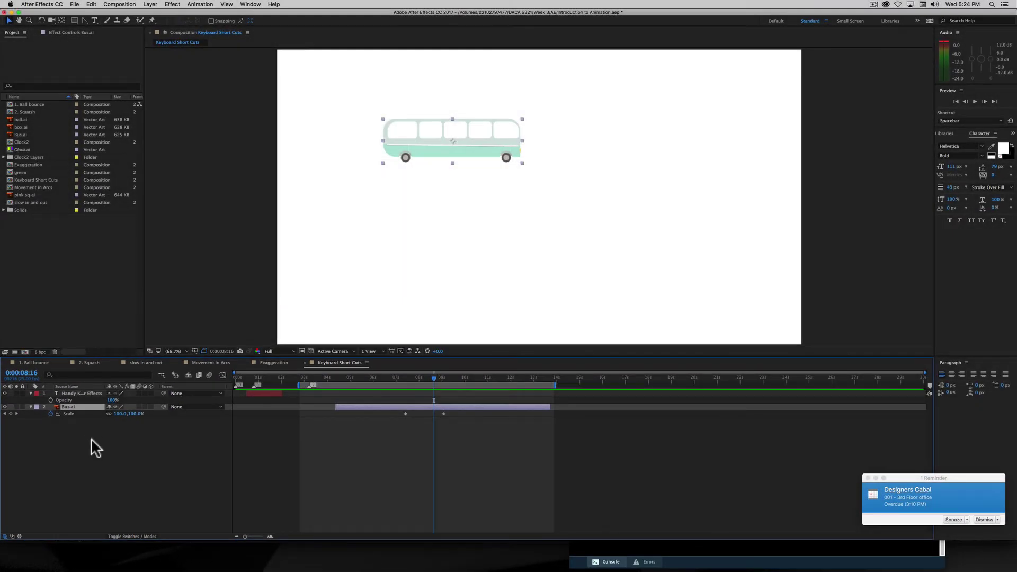
{"action": "key", "text": "u"}
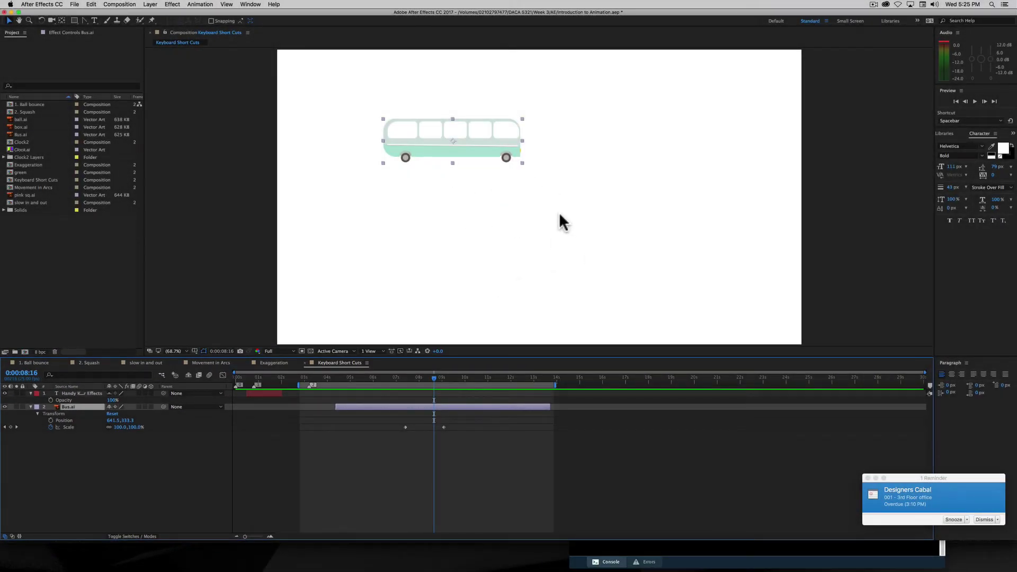
Step: Drag the bus to the right side of the composition frame
{"action": "left_click_drag", "start_coordinate": [468, 144], "coordinate": [701, 160]}
{"action": "key", "text": "Return"}
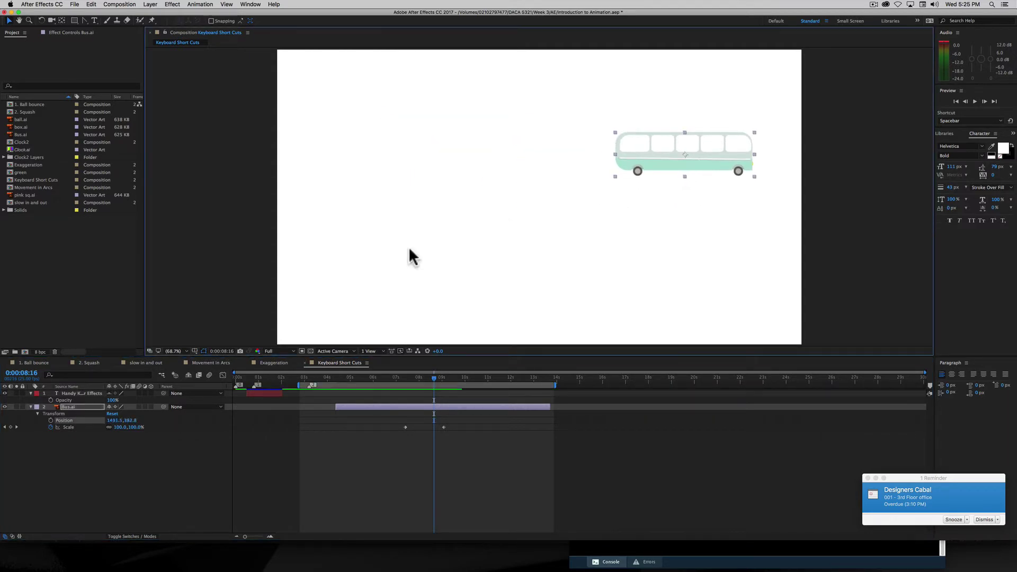
{"action": "key", "text": "u"}
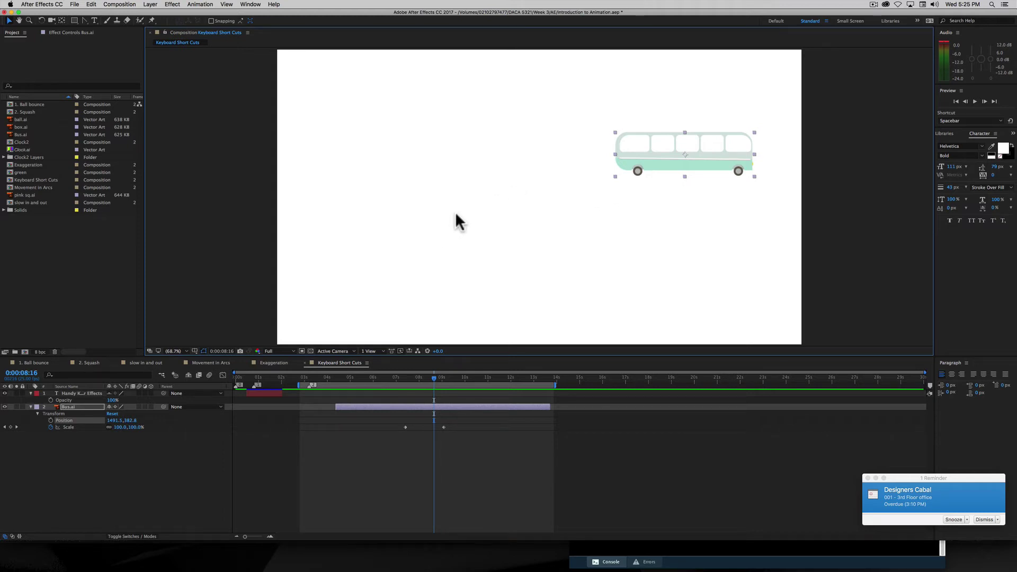
Step: Reset the bus to the composition centre and hide its property rows
{"action": "left_click", "coordinate": [112, 414]}
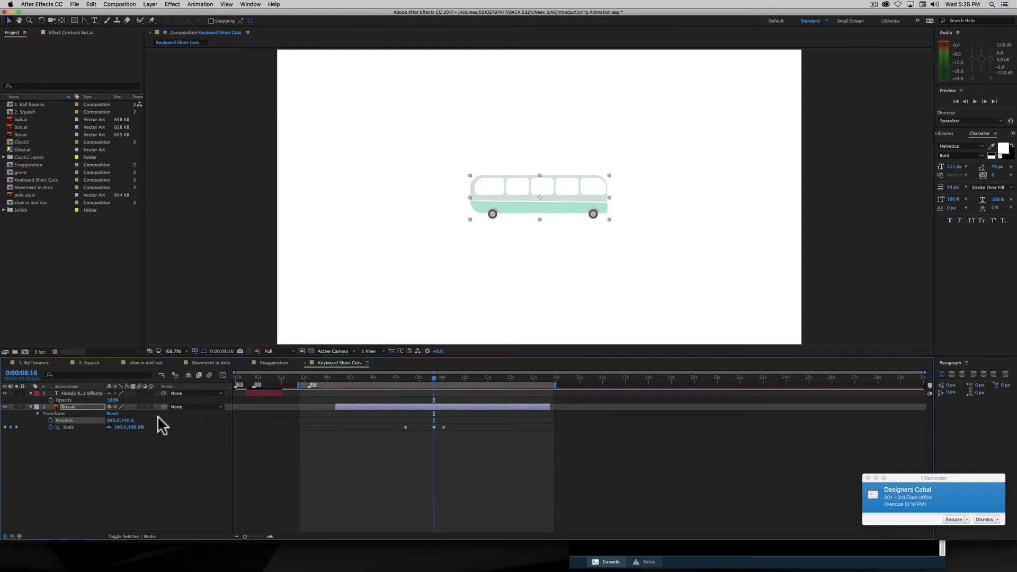
{"action": "key", "text": "u"}
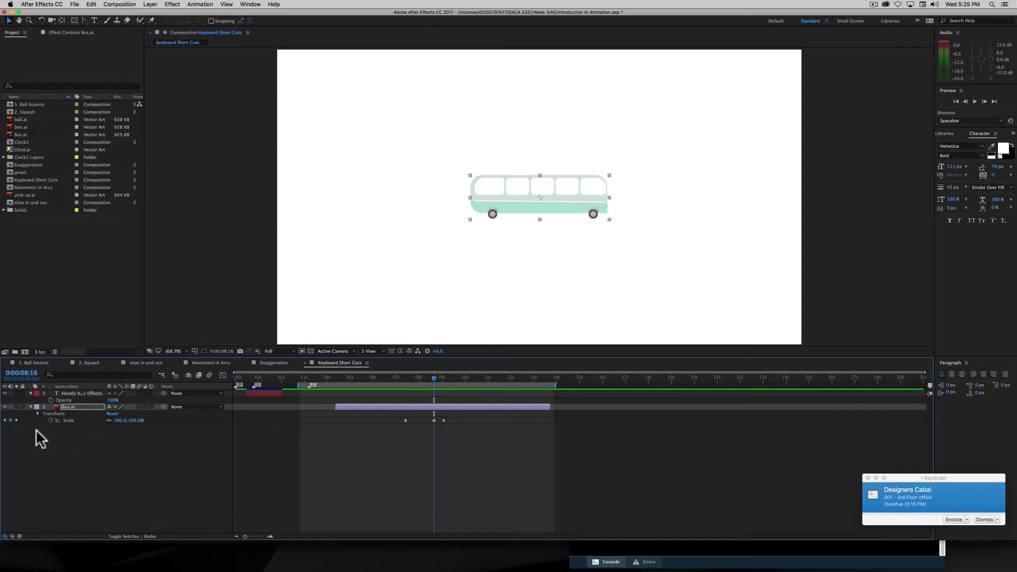
{"action": "left_click", "coordinate": [50, 420]}
{"action": "left_click", "coordinate": [101, 453]}
{"action": "key", "text": "u"}
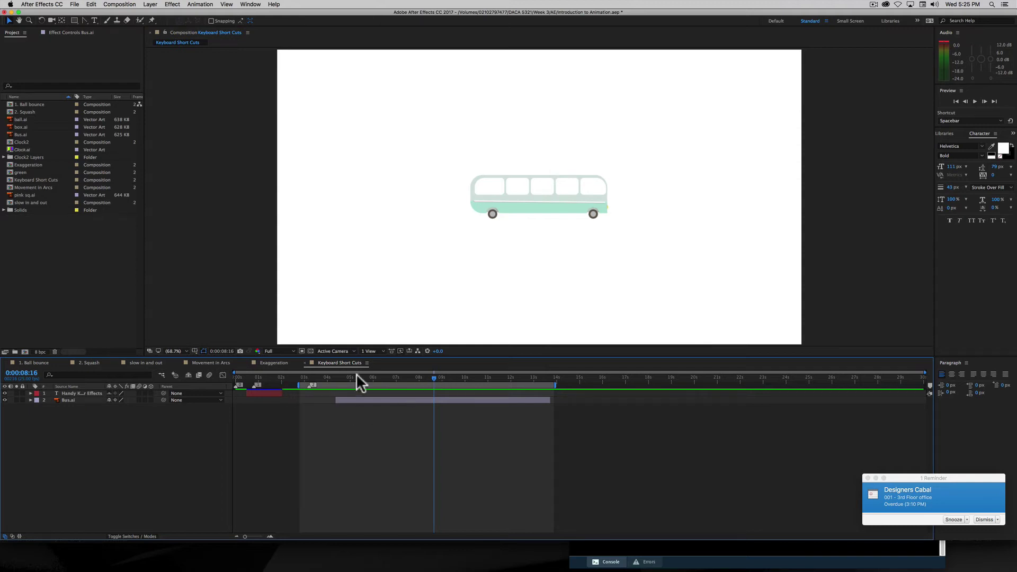
Step: Jump to the composition start, the layer in-point, marker 2, then the in-point at 0:00:00:20
{"action": "mouse_move", "coordinate": [355, 376]}
{"action": "left_mouse_down"}
{"action": "mouse_move", "coordinate": [226, 383]}
{"action": "mouse_move", "coordinate": [374, 380]}
{"action": "mouse_move", "coordinate": [370, 400]}
{"action": "mouse_move", "coordinate": [360, 401]}
{"action": "mouse_move", "coordinate": [355, 377]}
{"action": "mouse_move", "coordinate": [205, 376]}
{"action": "mouse_move", "coordinate": [338, 385]}
{"action": "left_mouse_up"}
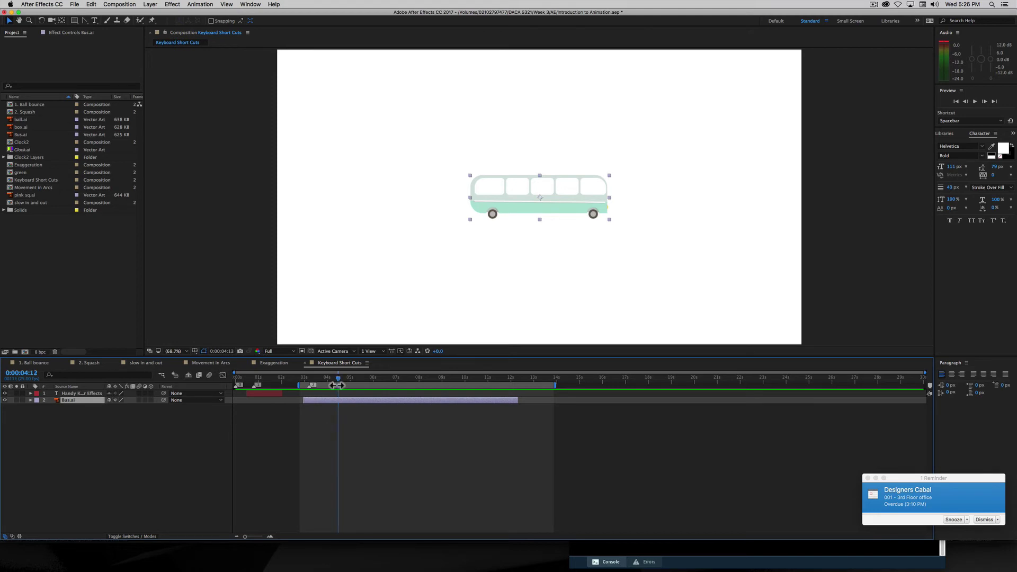
{"action": "key", "text": "0"}
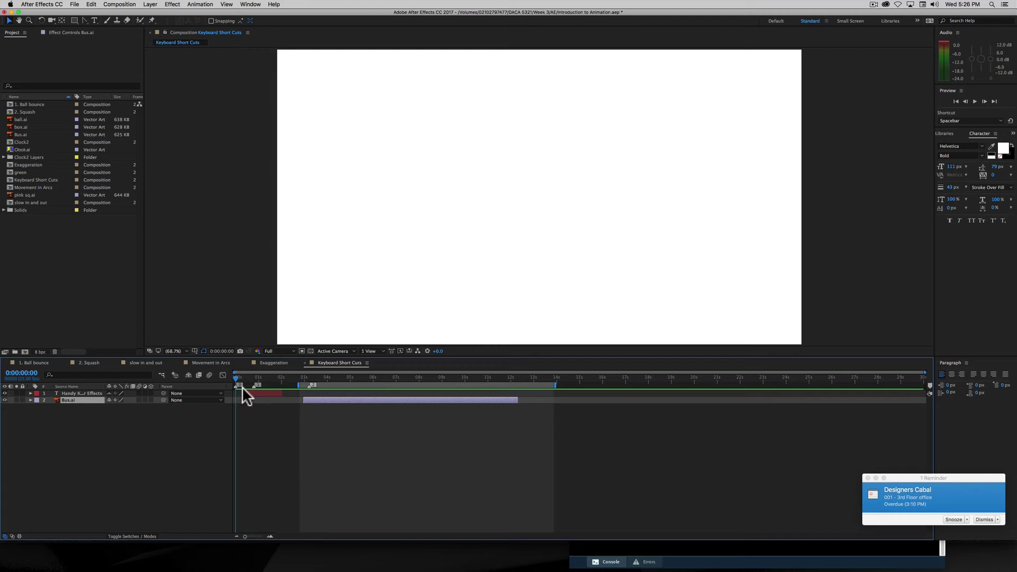
{"action": "key", "text": "i"}
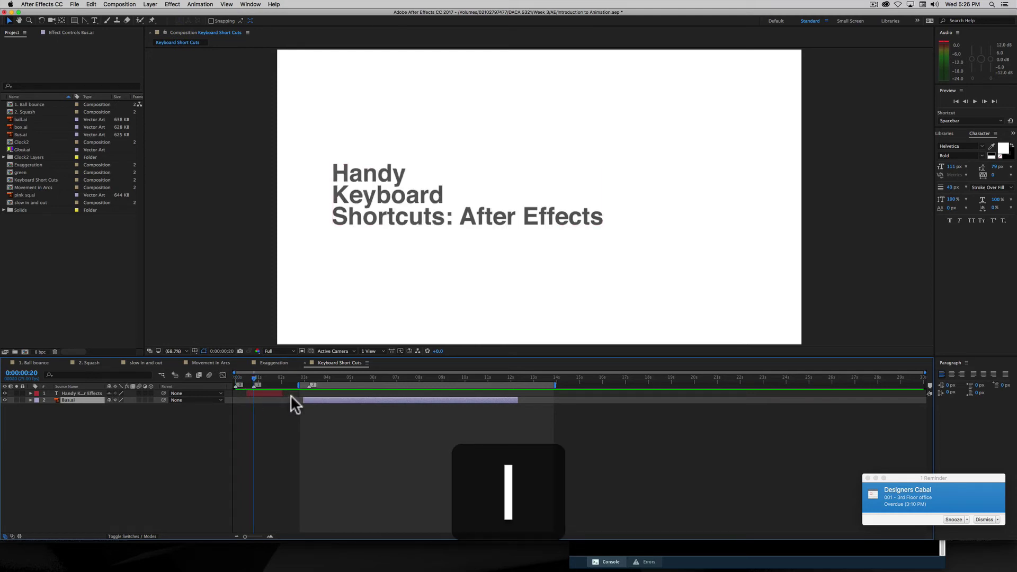
{"action": "key", "text": "2"}
{"action": "key", "text": "2"}
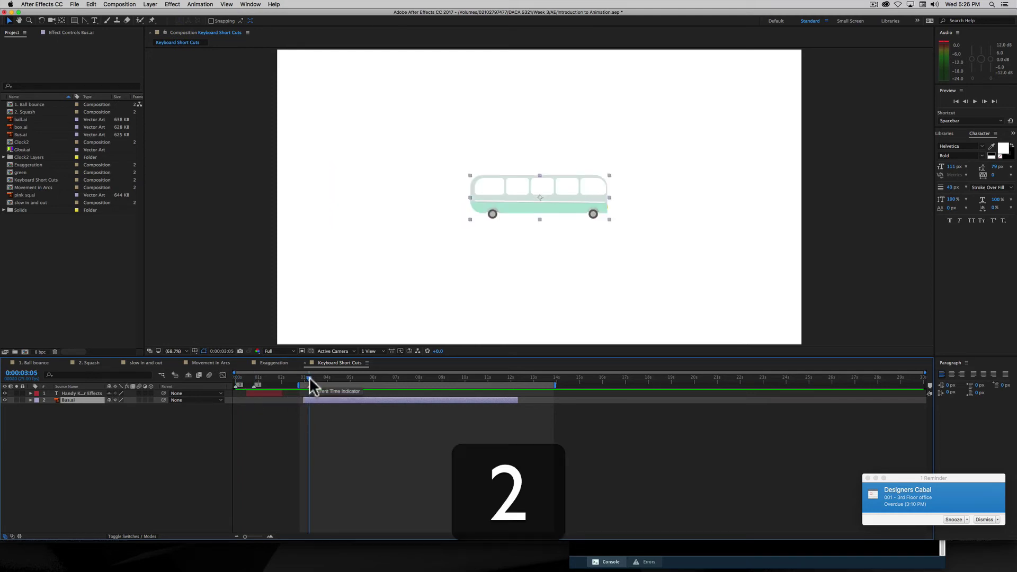
{"action": "key", "text": "i"}
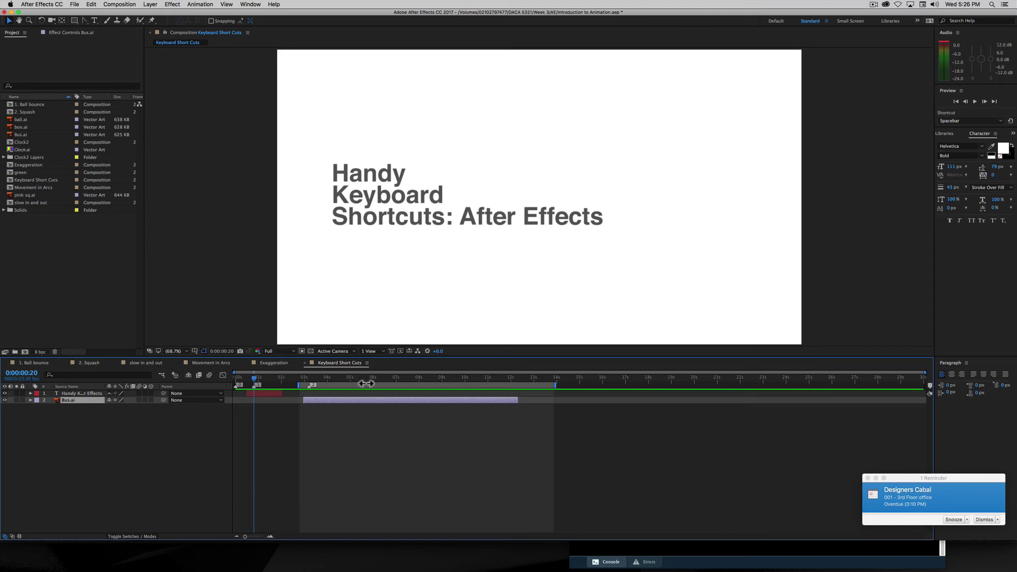
Step: Add numbered markers 4, 5 and 6 at 5:20, 8:05 and 10:20
{"action": "left_click_drag", "start_coordinate": [364, 377], "coordinate": [368, 376]}
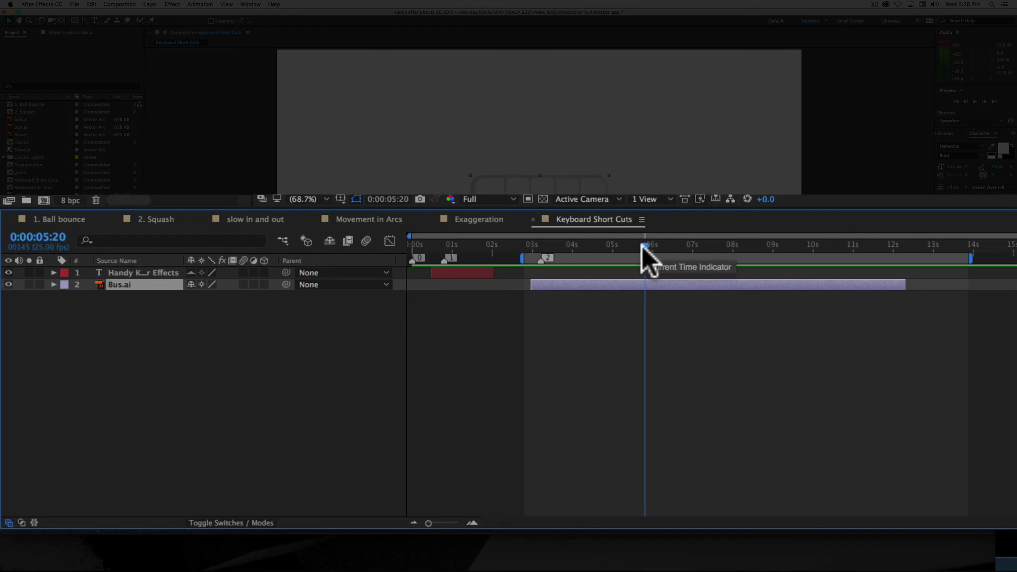
{"action": "key", "text": "shift"}
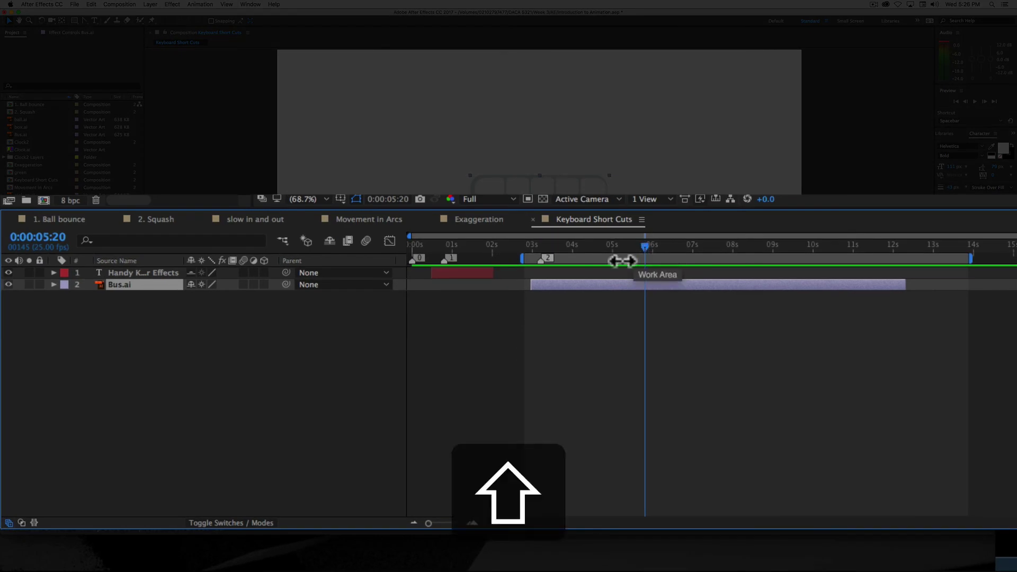
{"action": "key", "text": "shift+4"}
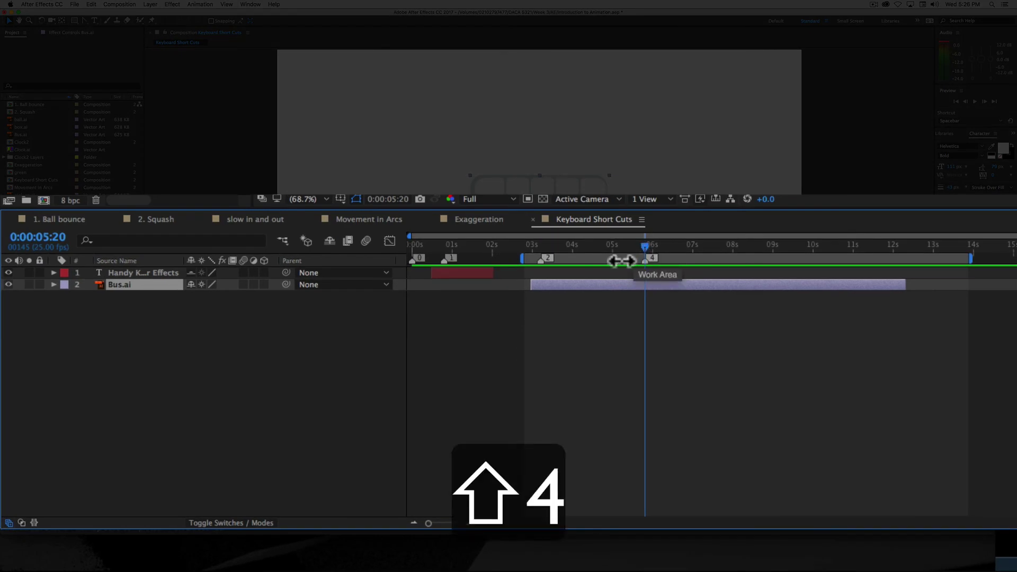
{"action": "left_click", "coordinate": [741, 243]}
{"action": "key", "text": "shift"}
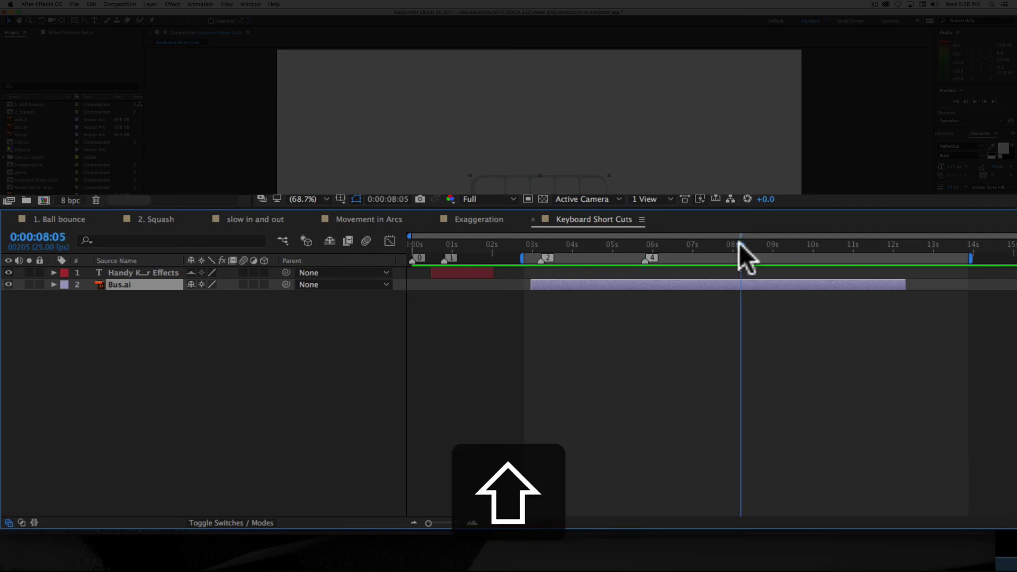
{"action": "key", "text": "shift+5"}
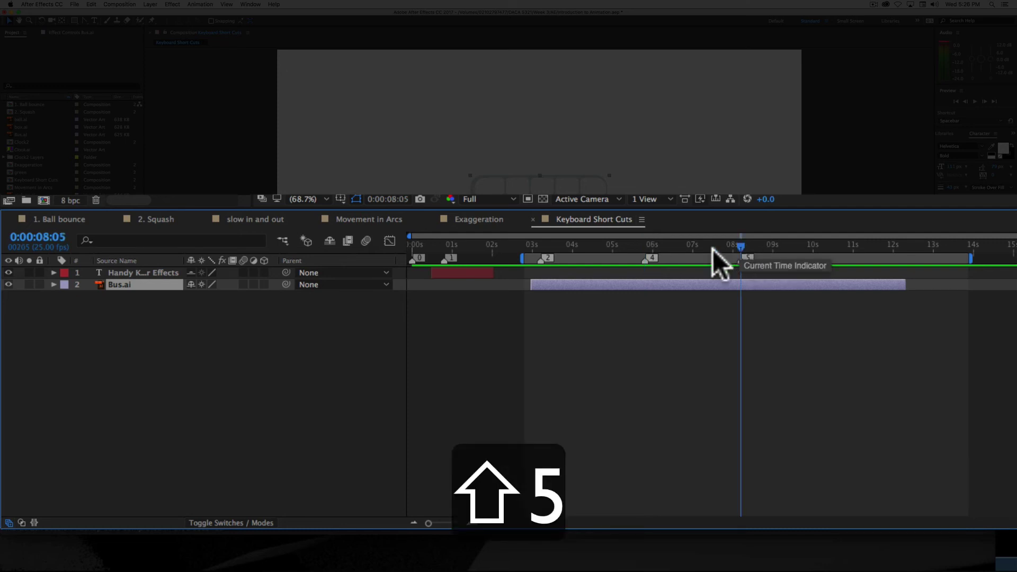
{"action": "left_click", "coordinate": [845, 245]}
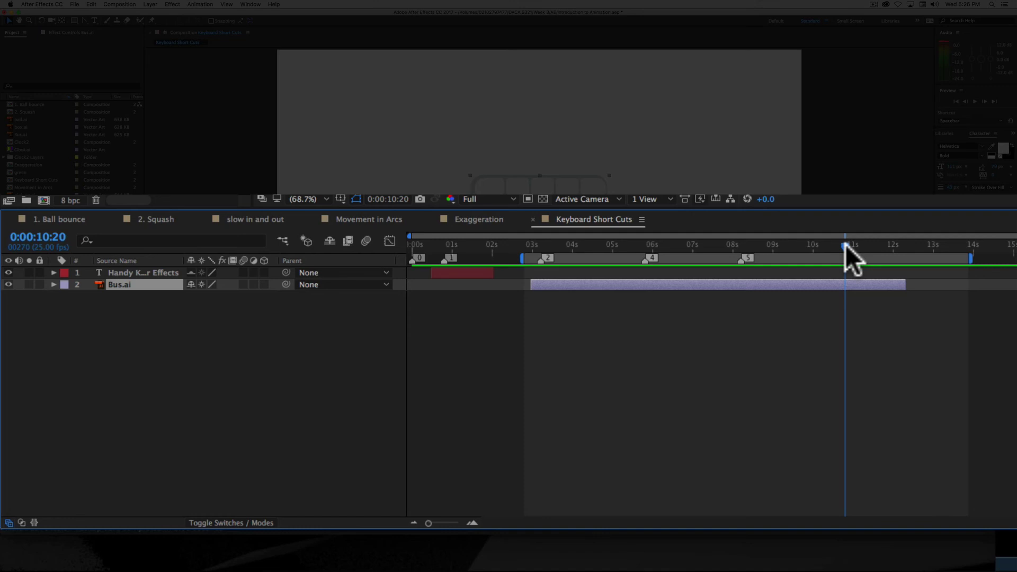
{"action": "key", "text": "shift"}
{"action": "key", "text": "shift+6"}
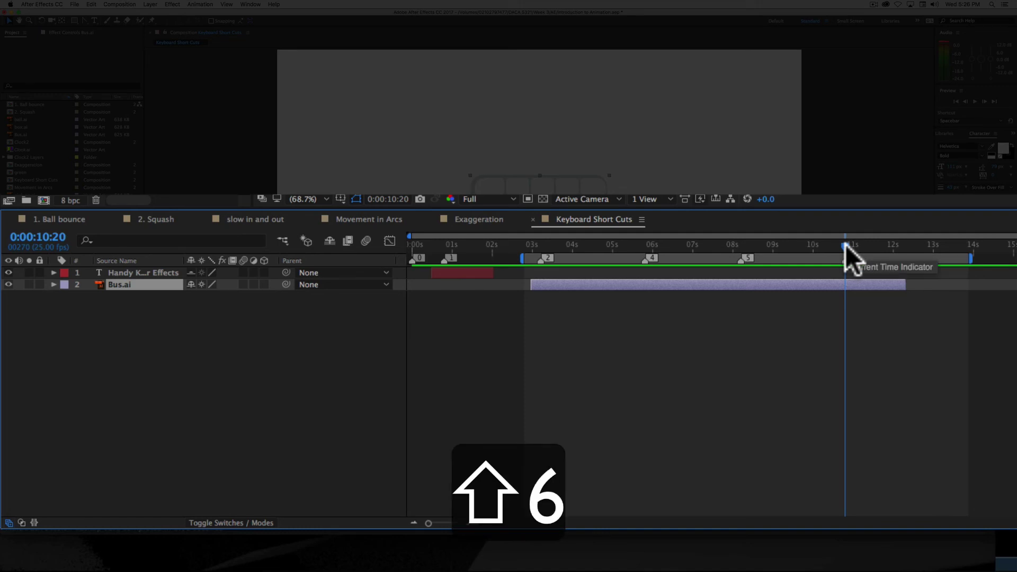
Step: Jump between the numbered markers 1 to 7 with the number keys, ending on marker 6
{"action": "key", "text": "1"}
{"action": "key", "text": "3"}
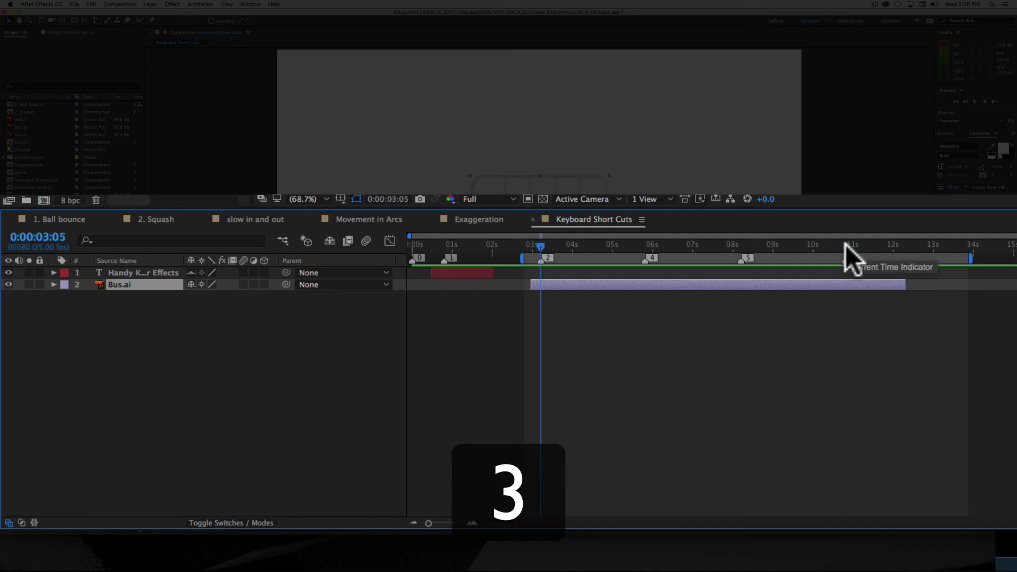
{"action": "key", "text": "6"}
{"action": "key", "text": "7"}
{"action": "key", "text": "5"}
{"action": "key", "text": "2"}
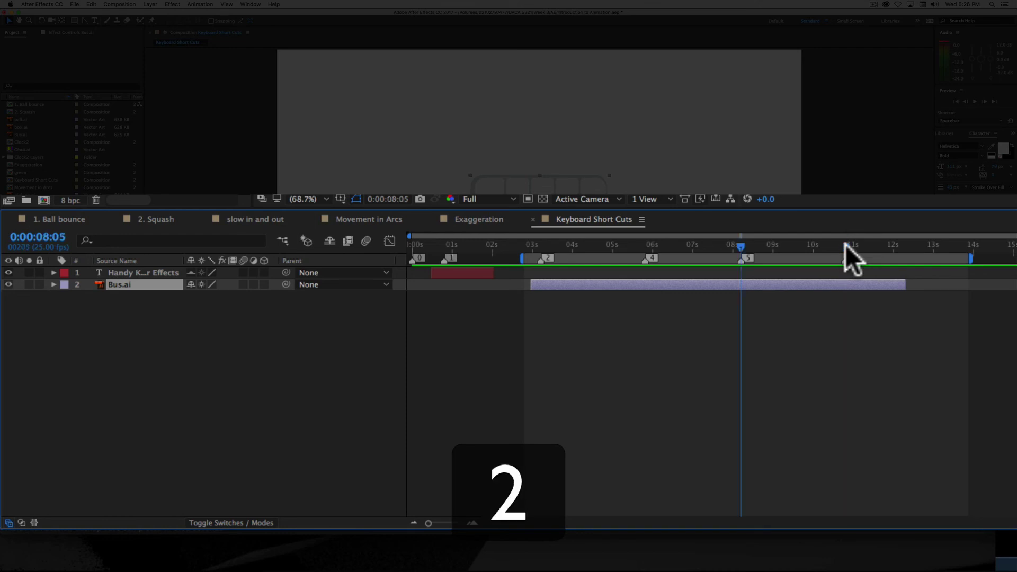
{"action": "key", "text": "1"}
{"action": "key", "text": "4"}
{"action": "key", "text": "5"}
{"action": "key", "text": "7"}
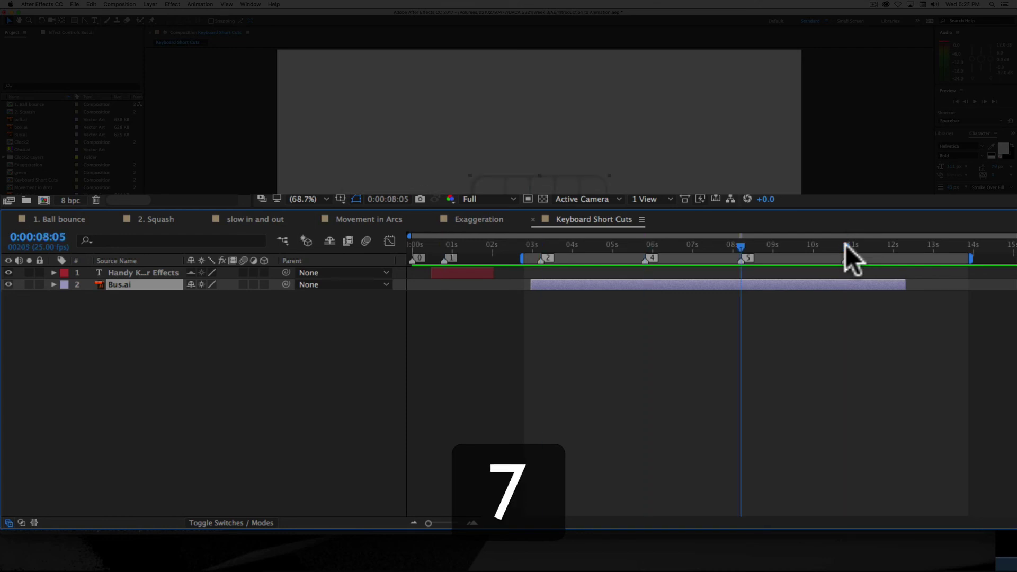
{"action": "key", "text": "3"}
{"action": "key", "text": "2"}
{"action": "key", "text": "6"}
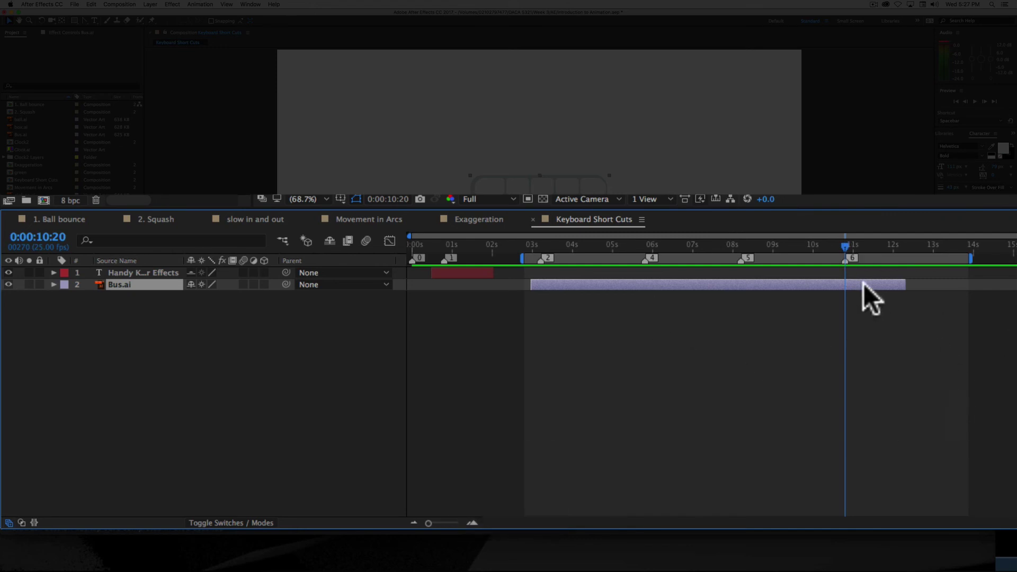
Step: Delete marker 6, then remove every remaining marker from marker 5's menu
{"action": "right_click", "coordinate": [845, 261]}
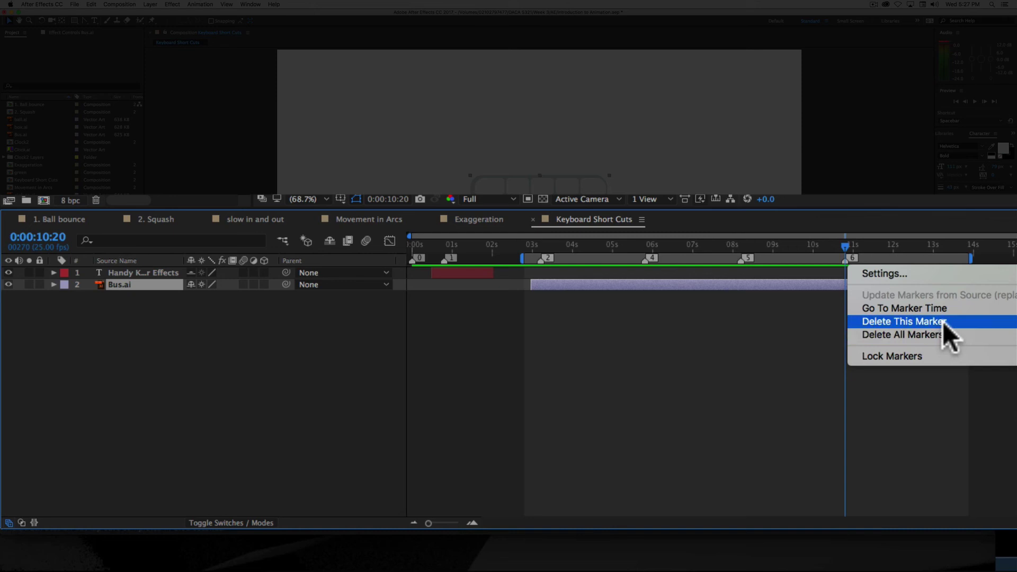
{"action": "right_click", "coordinate": [742, 259]}
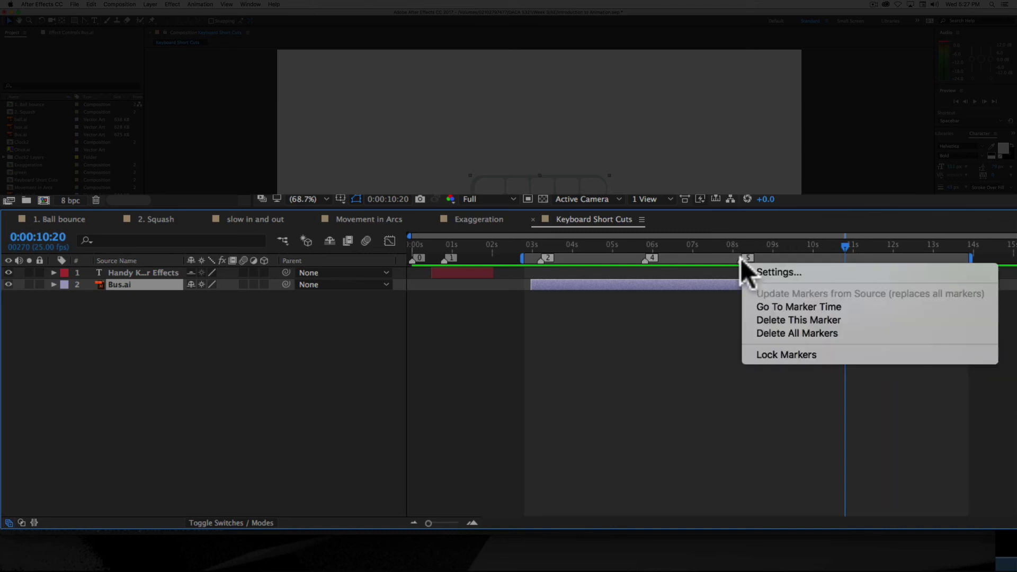
{"action": "left_click", "coordinate": [838, 331]}
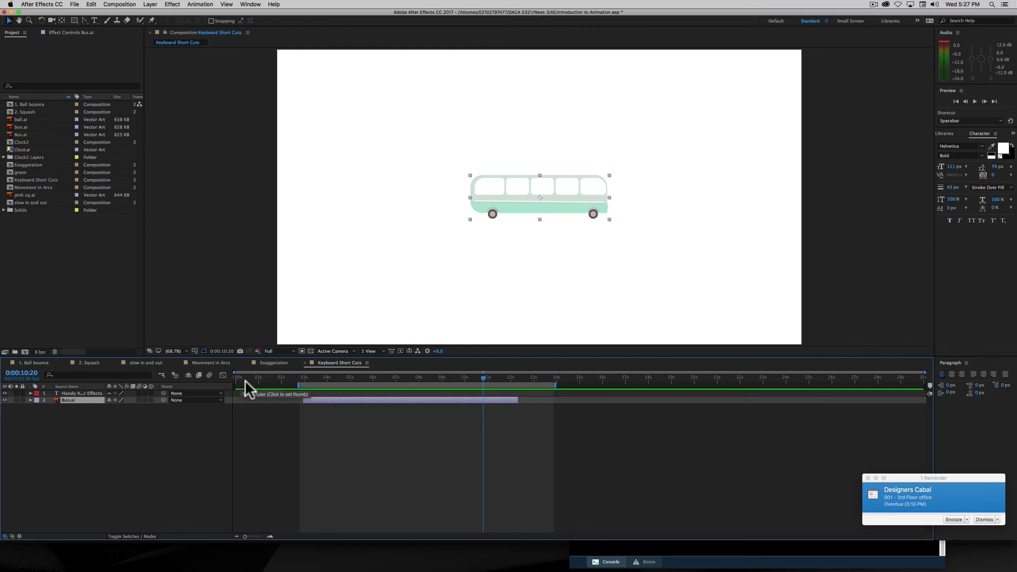
Step: Move the playhead to the first frame, then to the last frame at 0:00:29:24
{"action": "key", "text": "Home"}
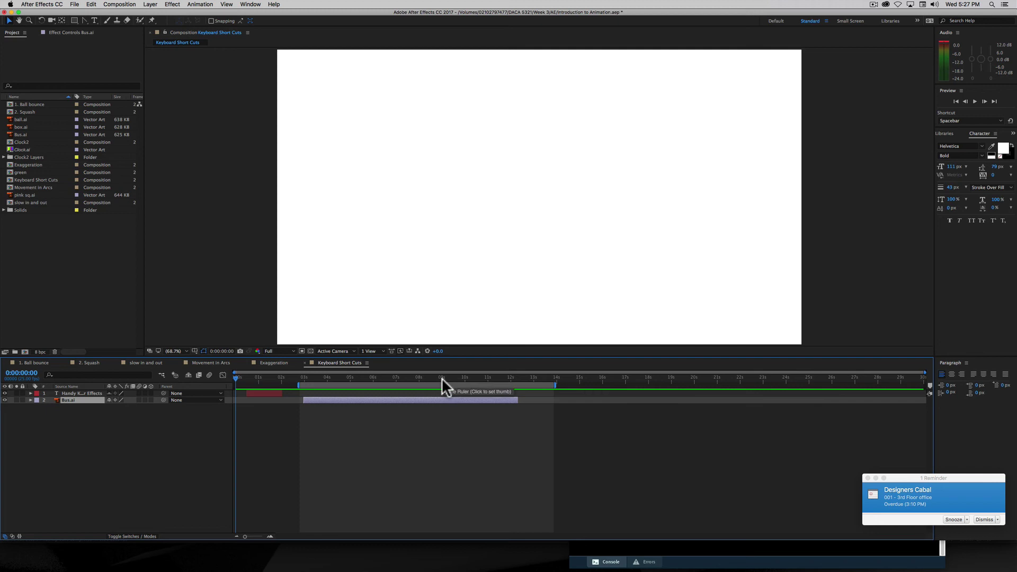
{"action": "key", "text": "End"}
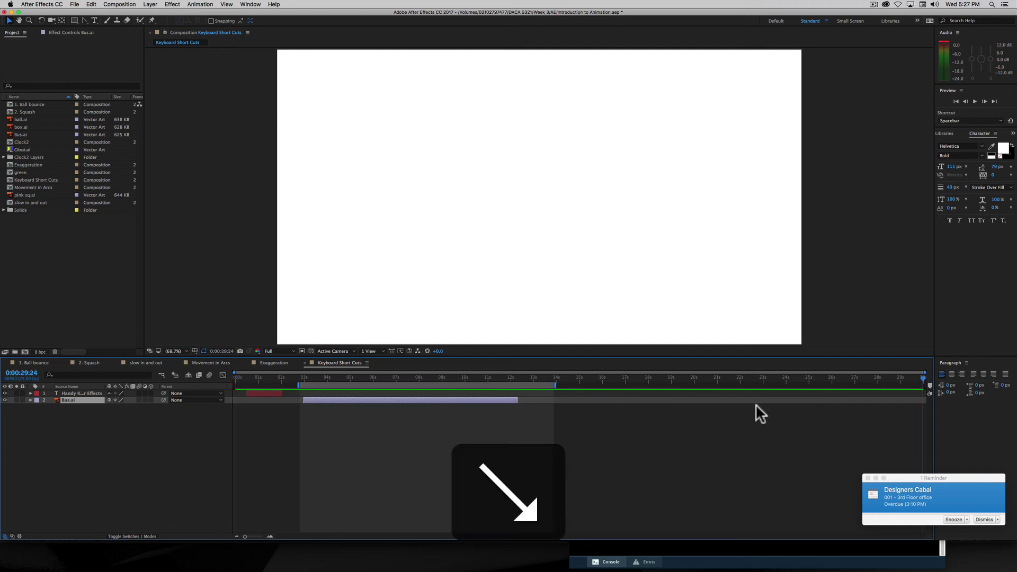